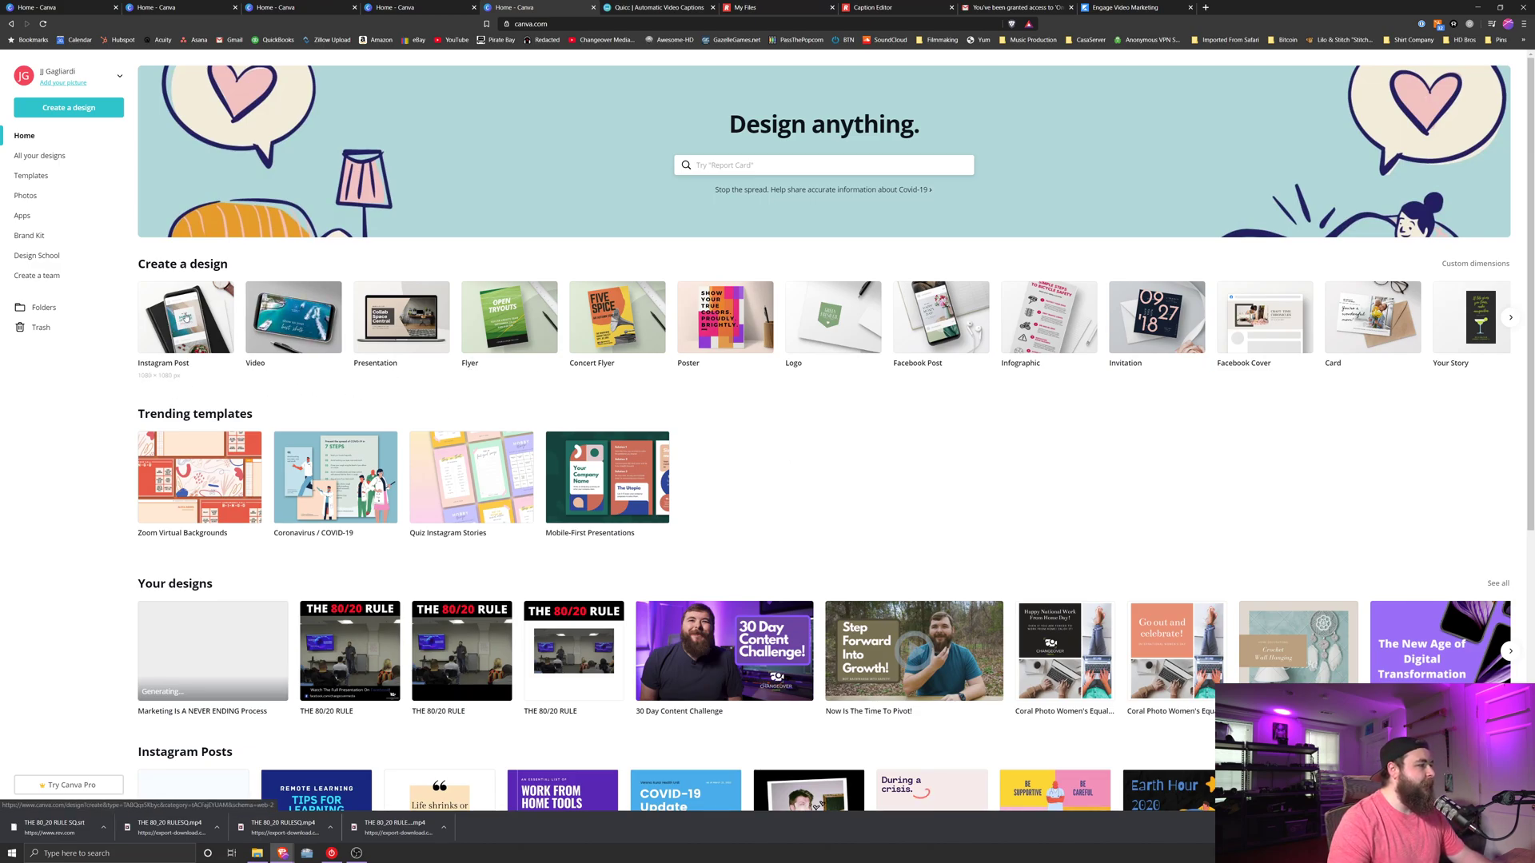
# Step: Create an Instagram post and drag the 'Marketing is a never ending process' MP4 from Exports onto it
pyautogui.click(186, 317)
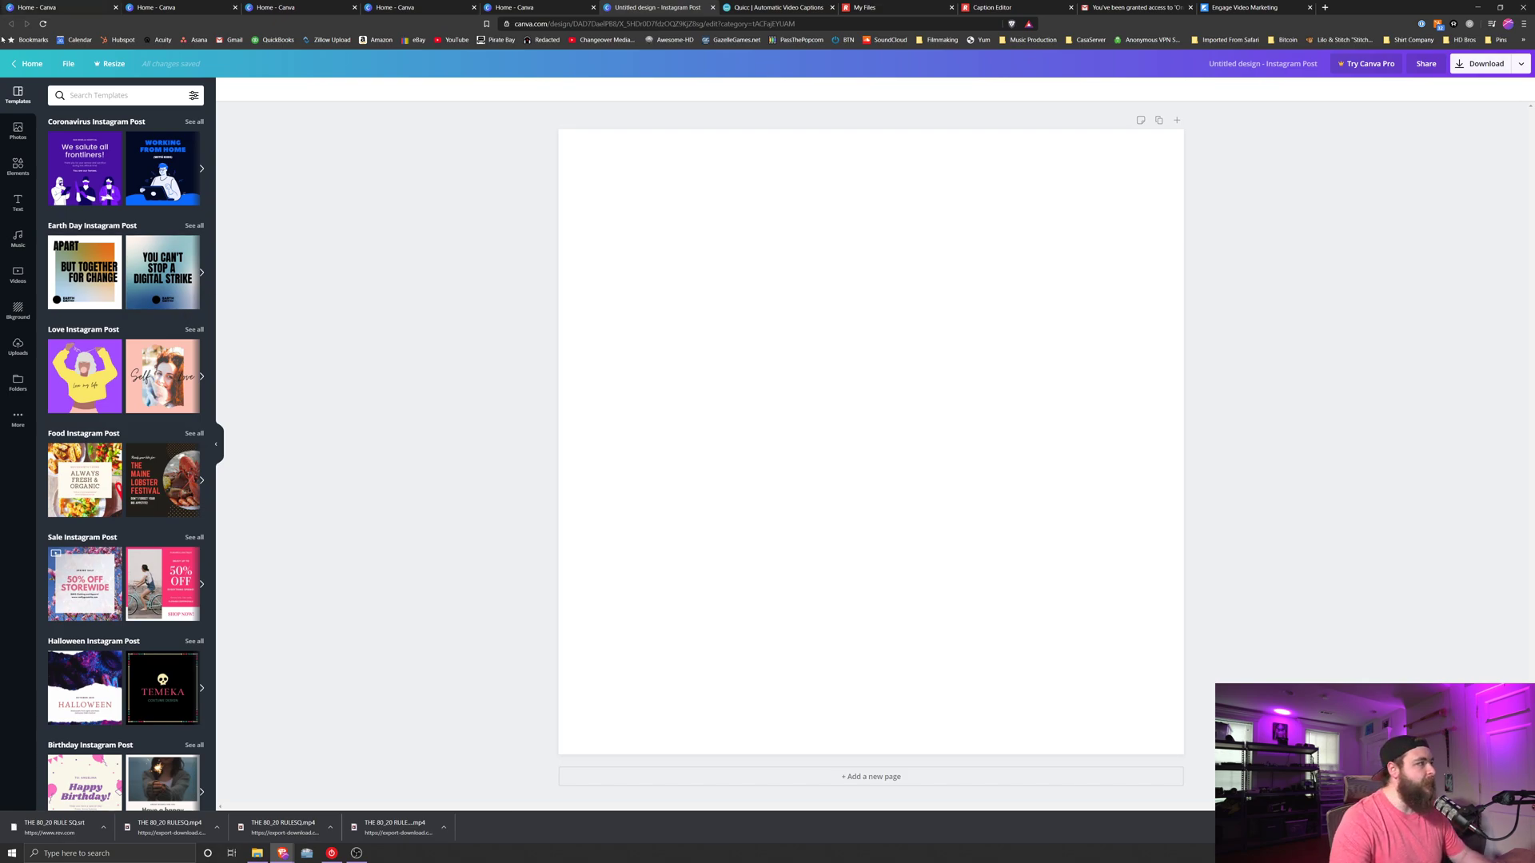
pyautogui.click(257, 853)
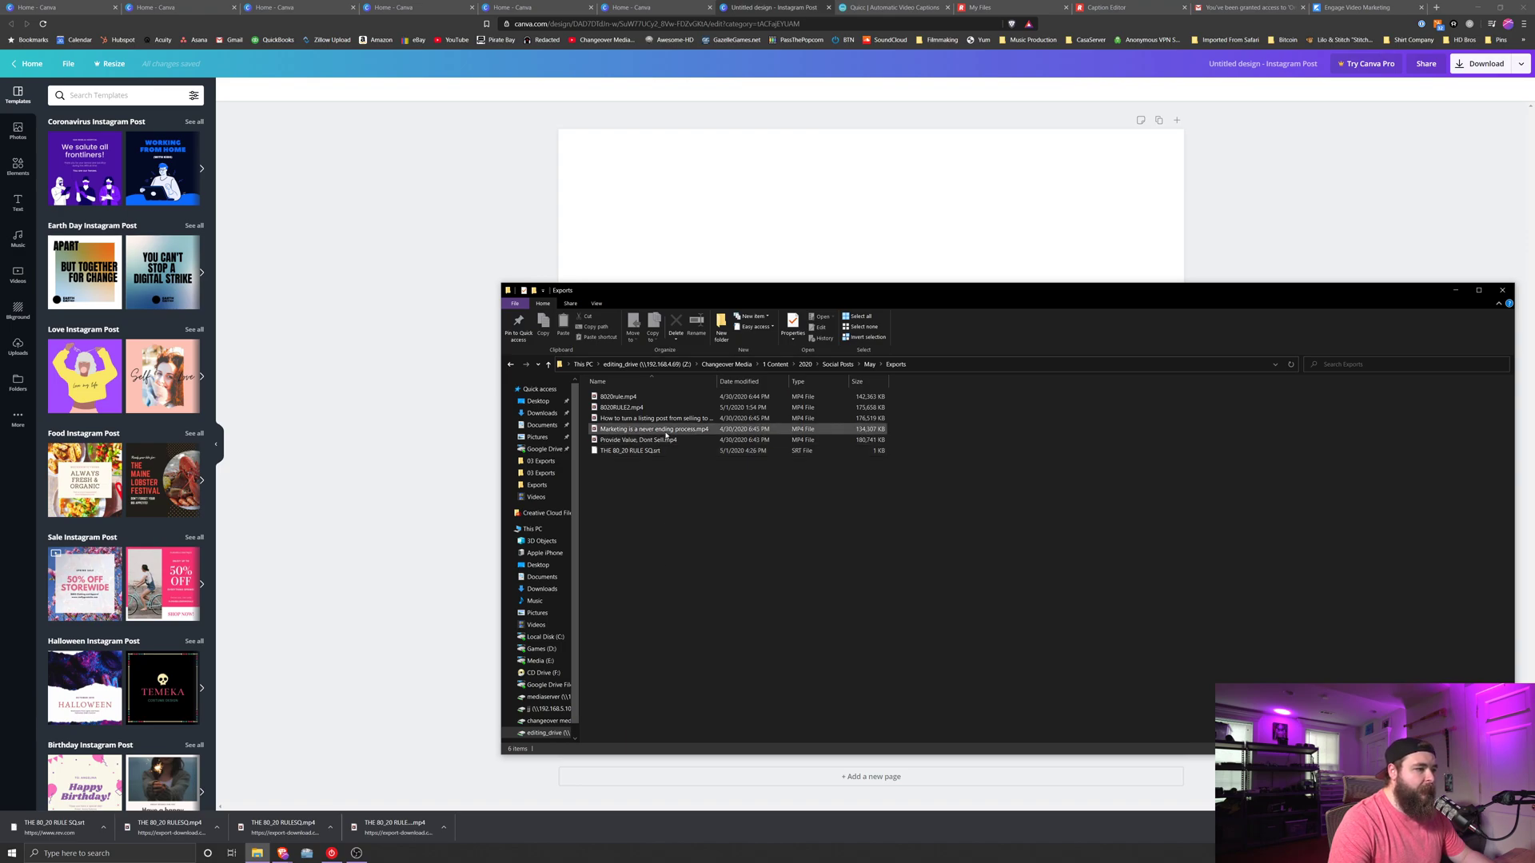
pyautogui.click(635, 431)
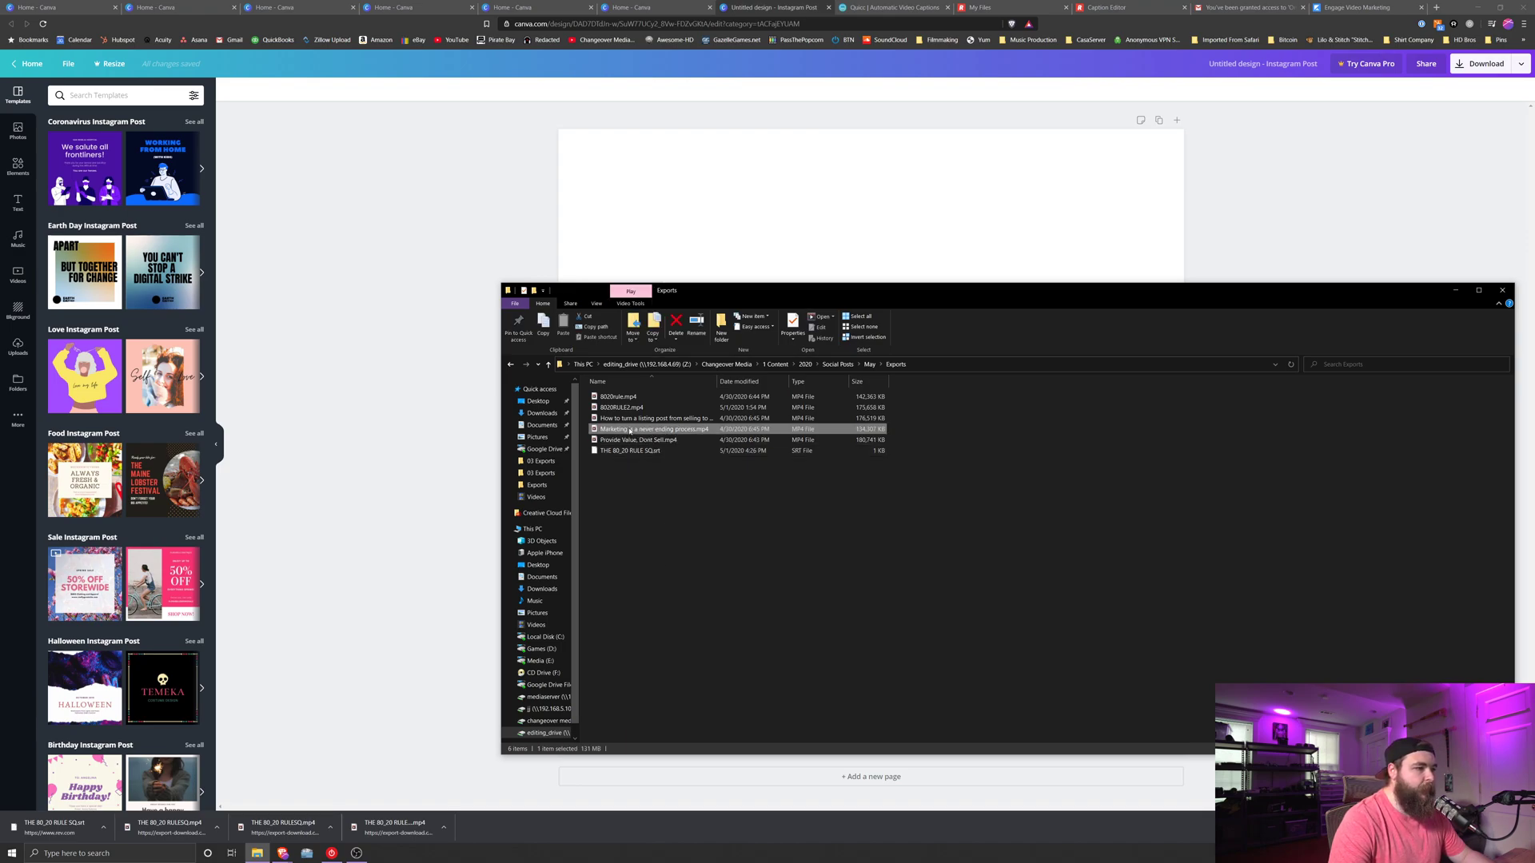
pyautogui.moveTo(630, 430); pyautogui.dragTo(722, 239)
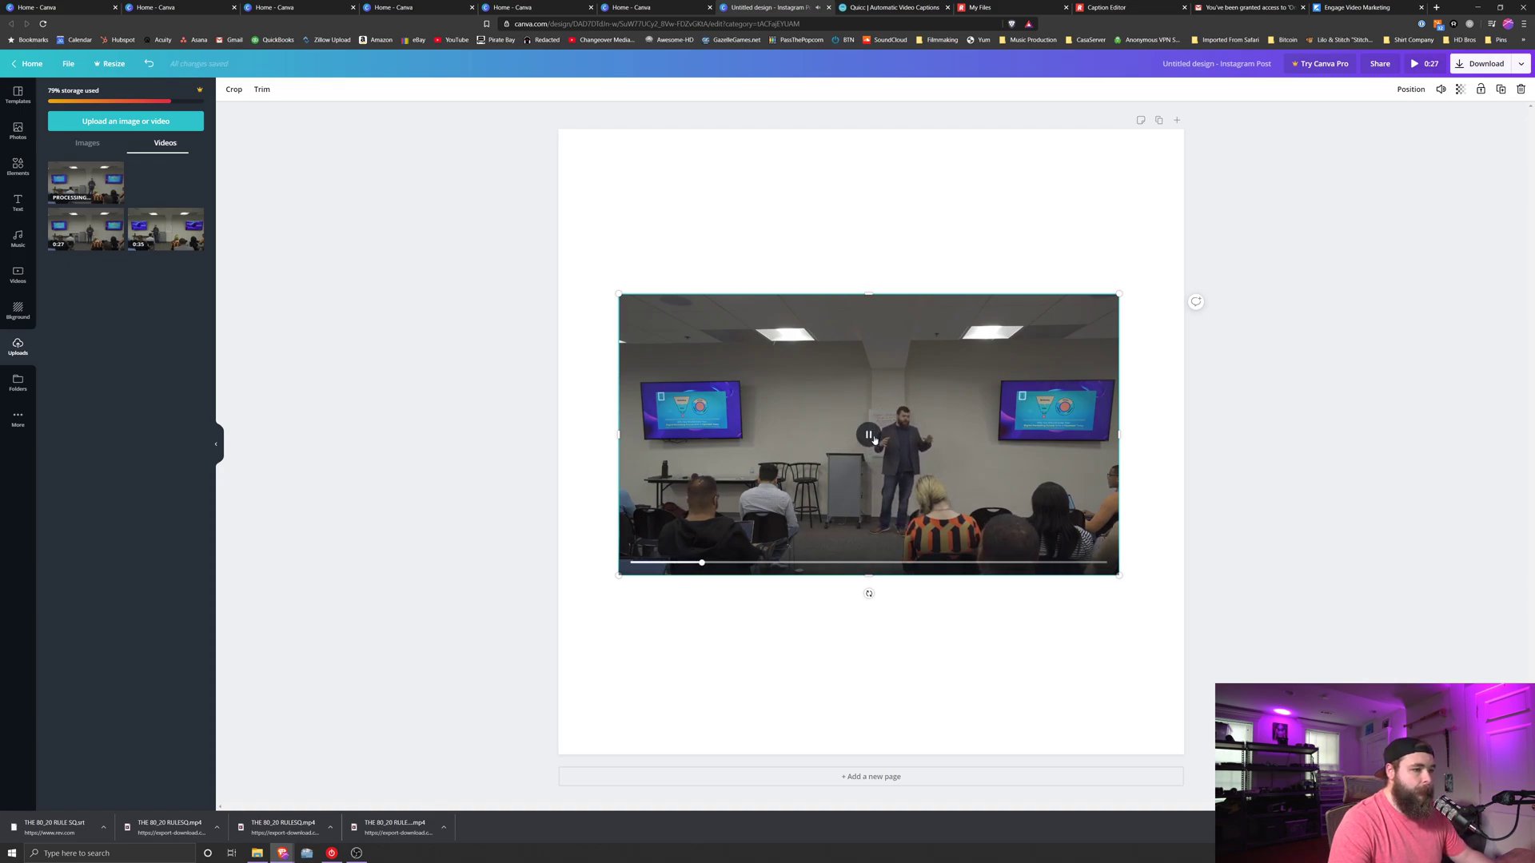
# Step: Trim a fraction of a second off the clip's start so it runs 0:26
pyautogui.click(875, 439)
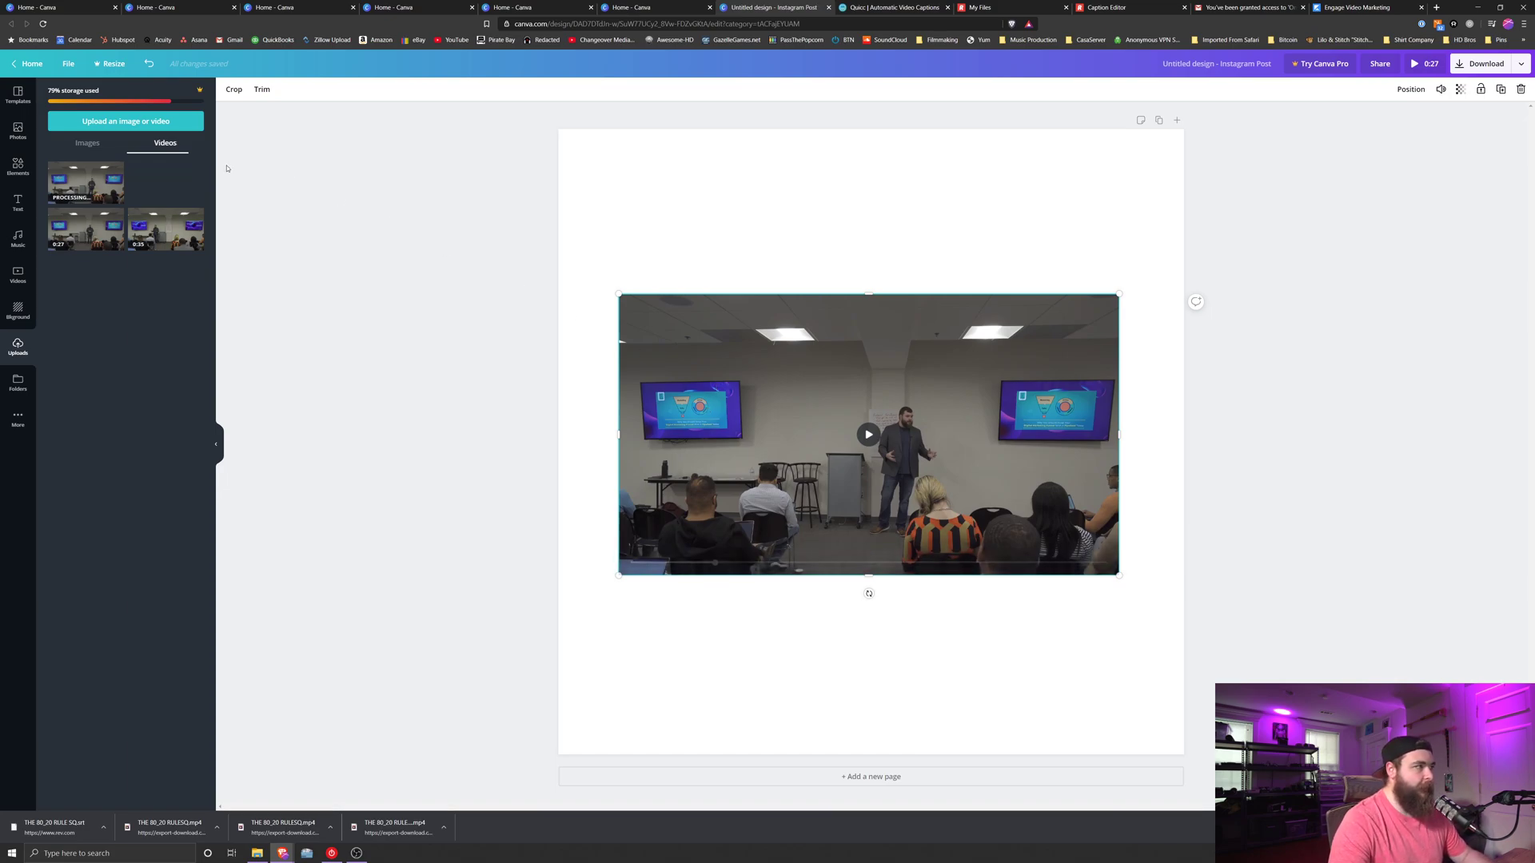
pyautogui.click(263, 91)
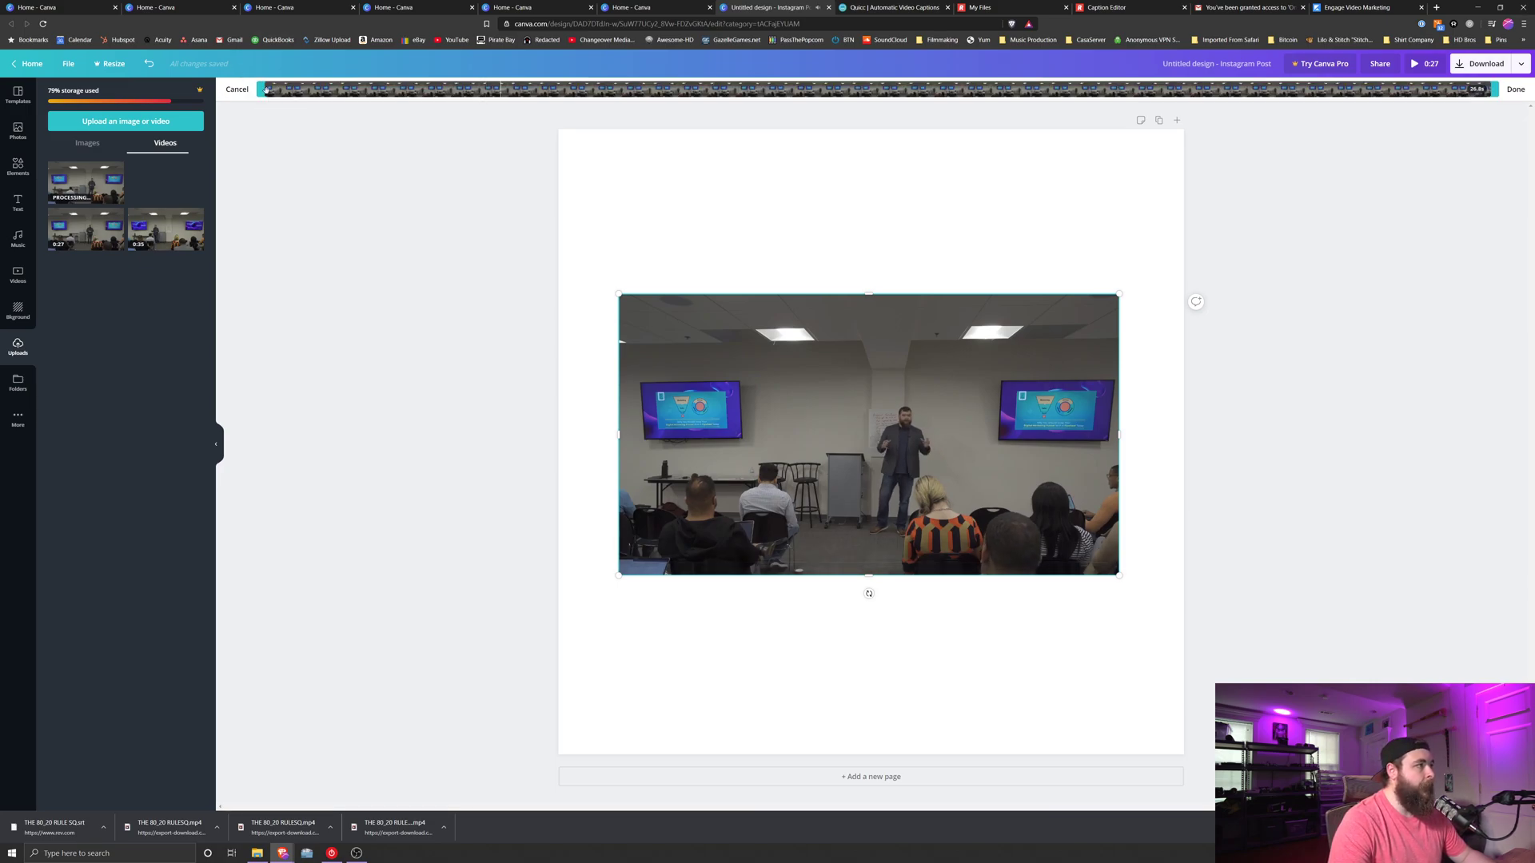
pyautogui.moveTo(263, 91); pyautogui.dragTo(314, 90)
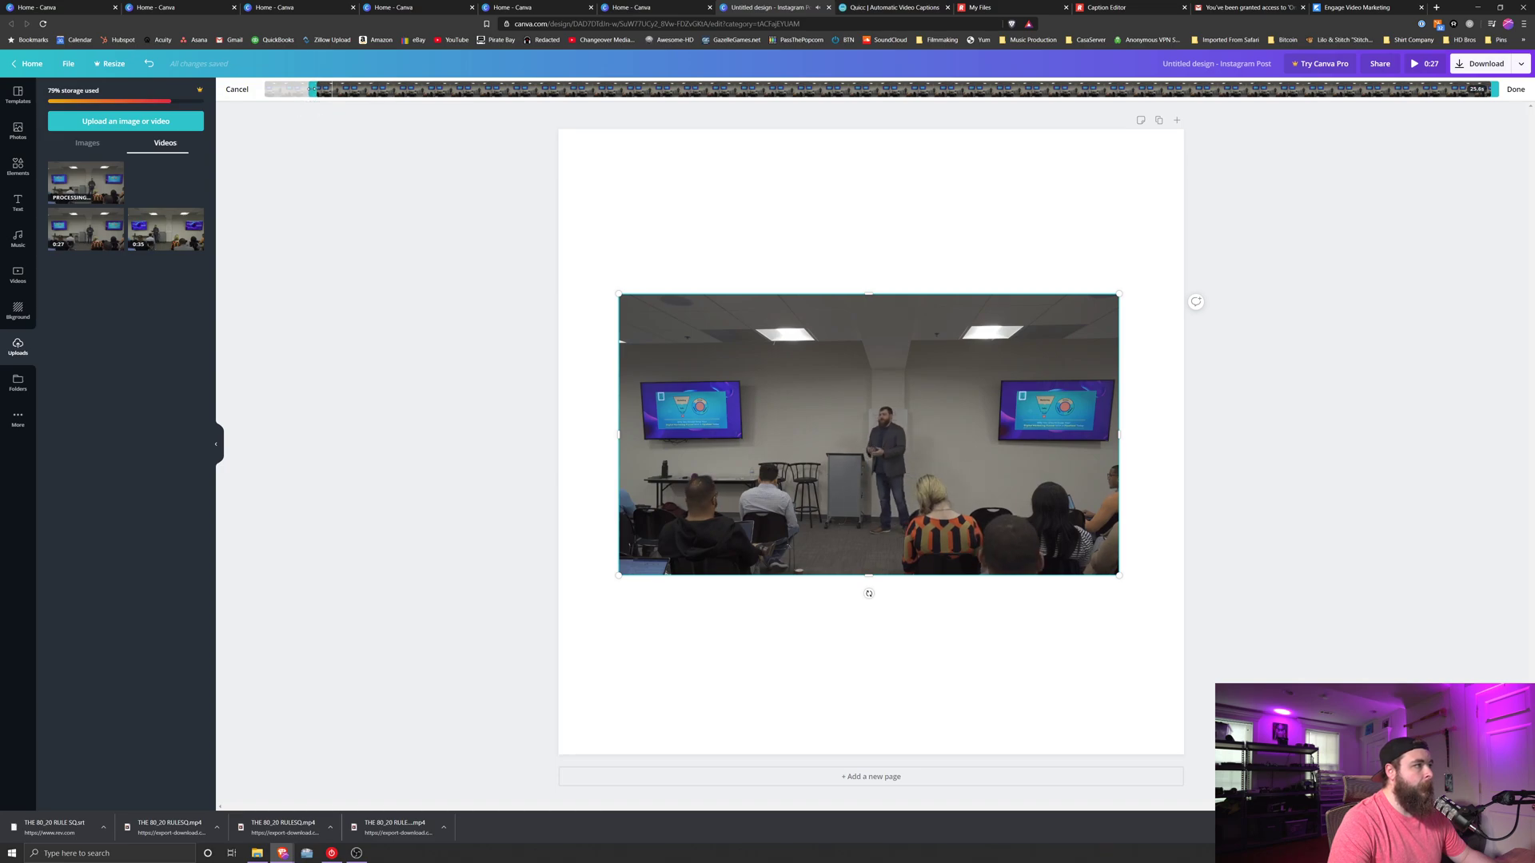
pyautogui.click(1516, 88)
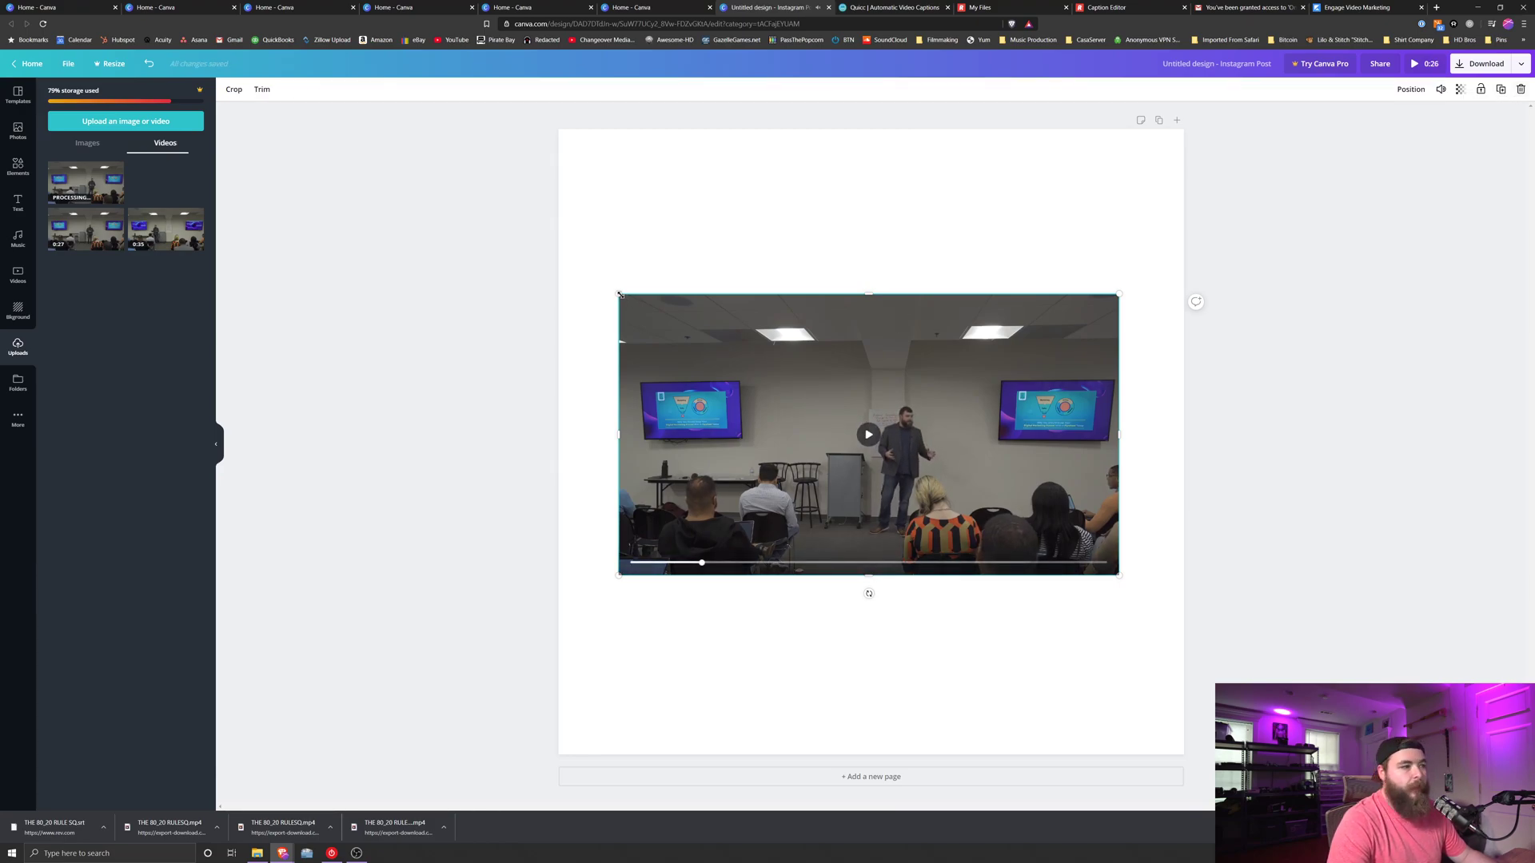
# Step: Scale the video up to fill the page height, centred, with its sides past the page edges
pyautogui.moveTo(621, 295); pyautogui.dragTo(275, 186)
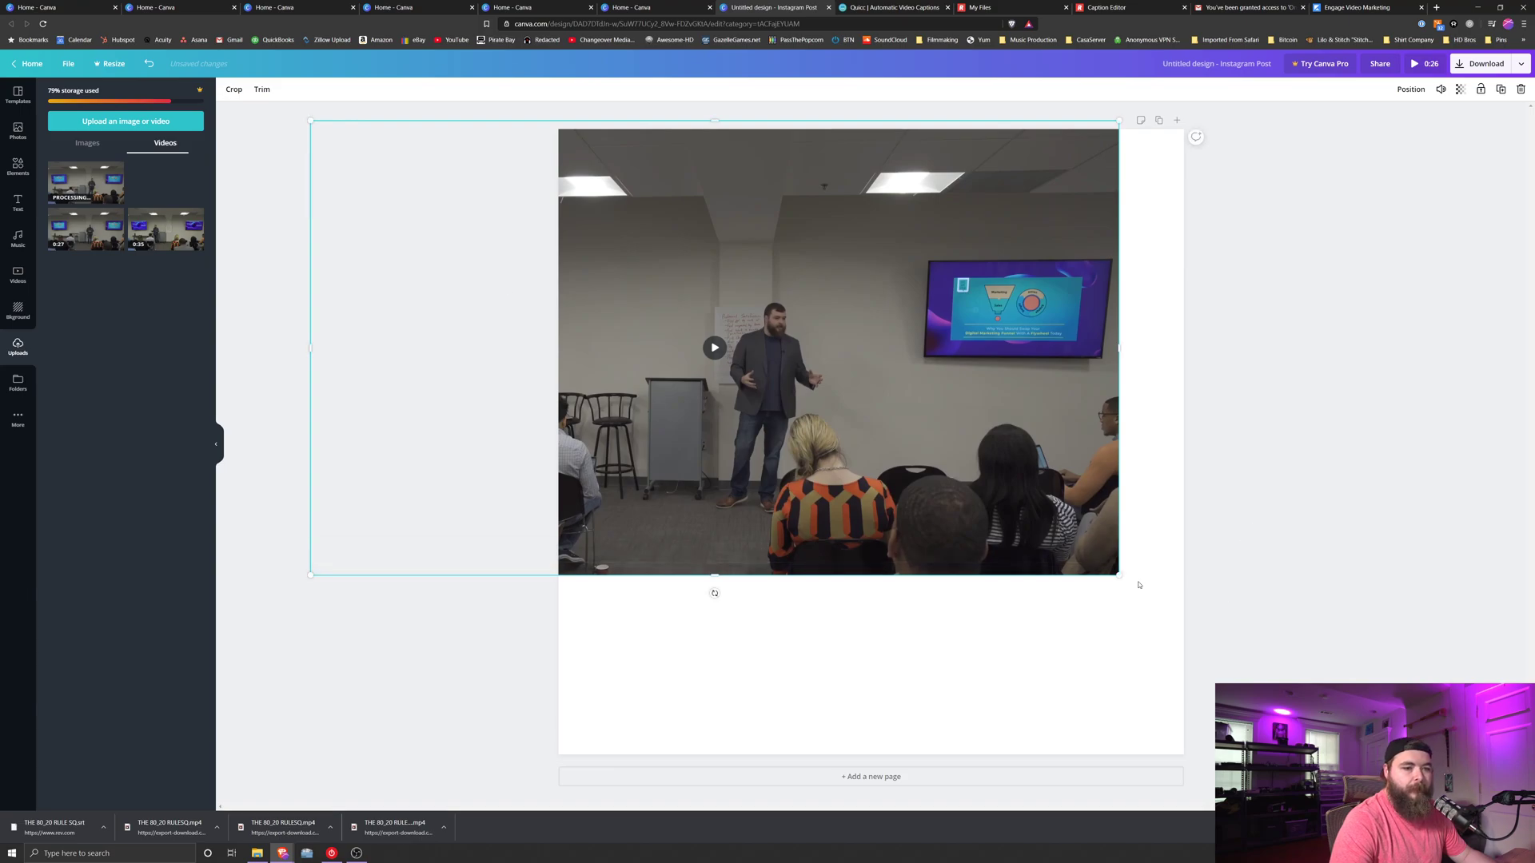
pyautogui.moveTo(1120, 573); pyautogui.dragTo(1370, 664)
pyautogui.moveTo(990, 410); pyautogui.dragTo(991, 437)
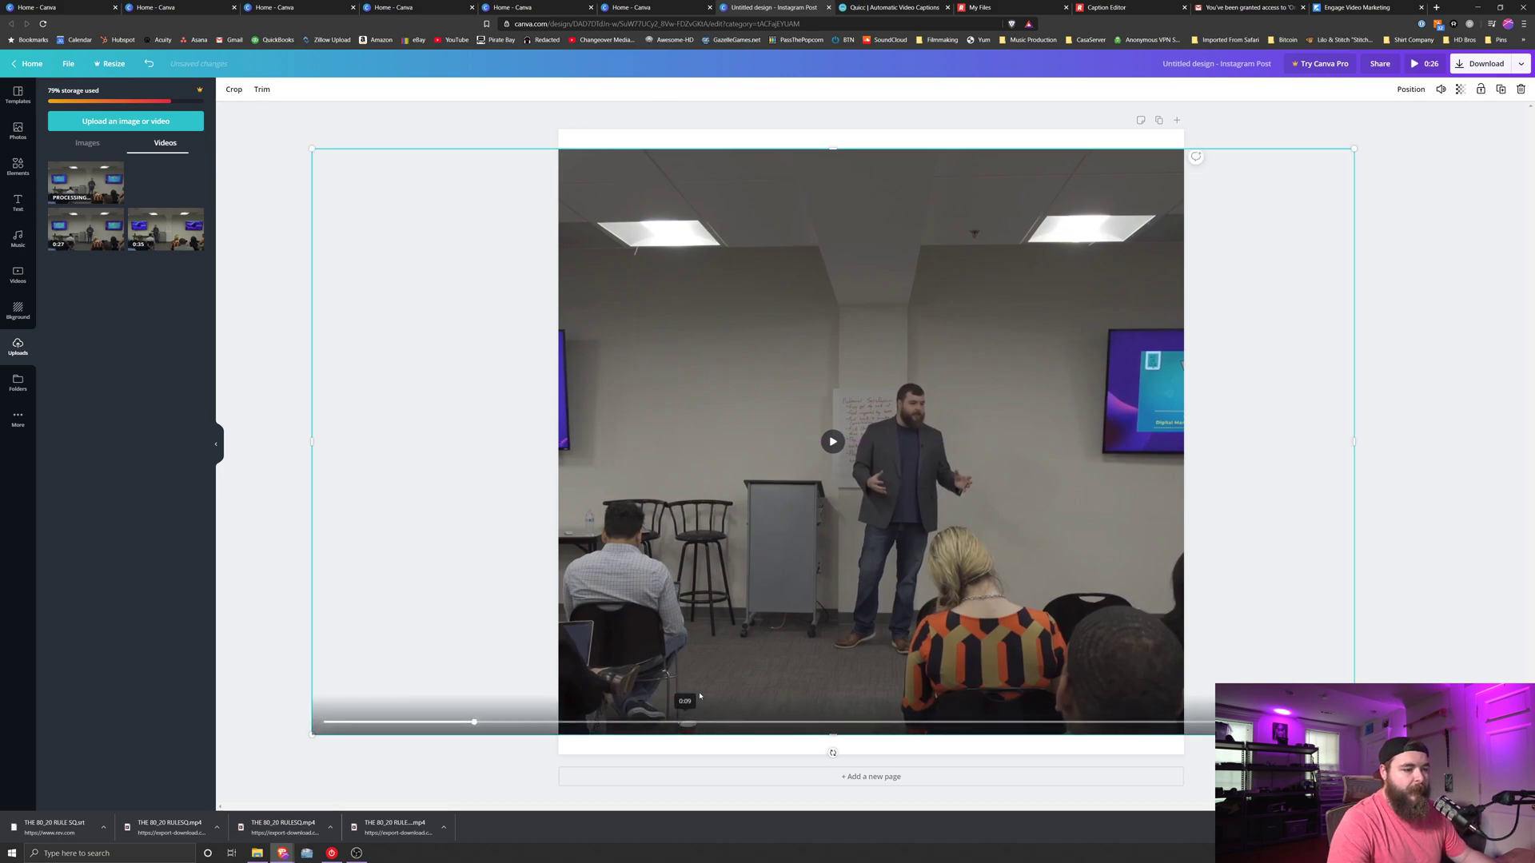
pyautogui.press('Escape')
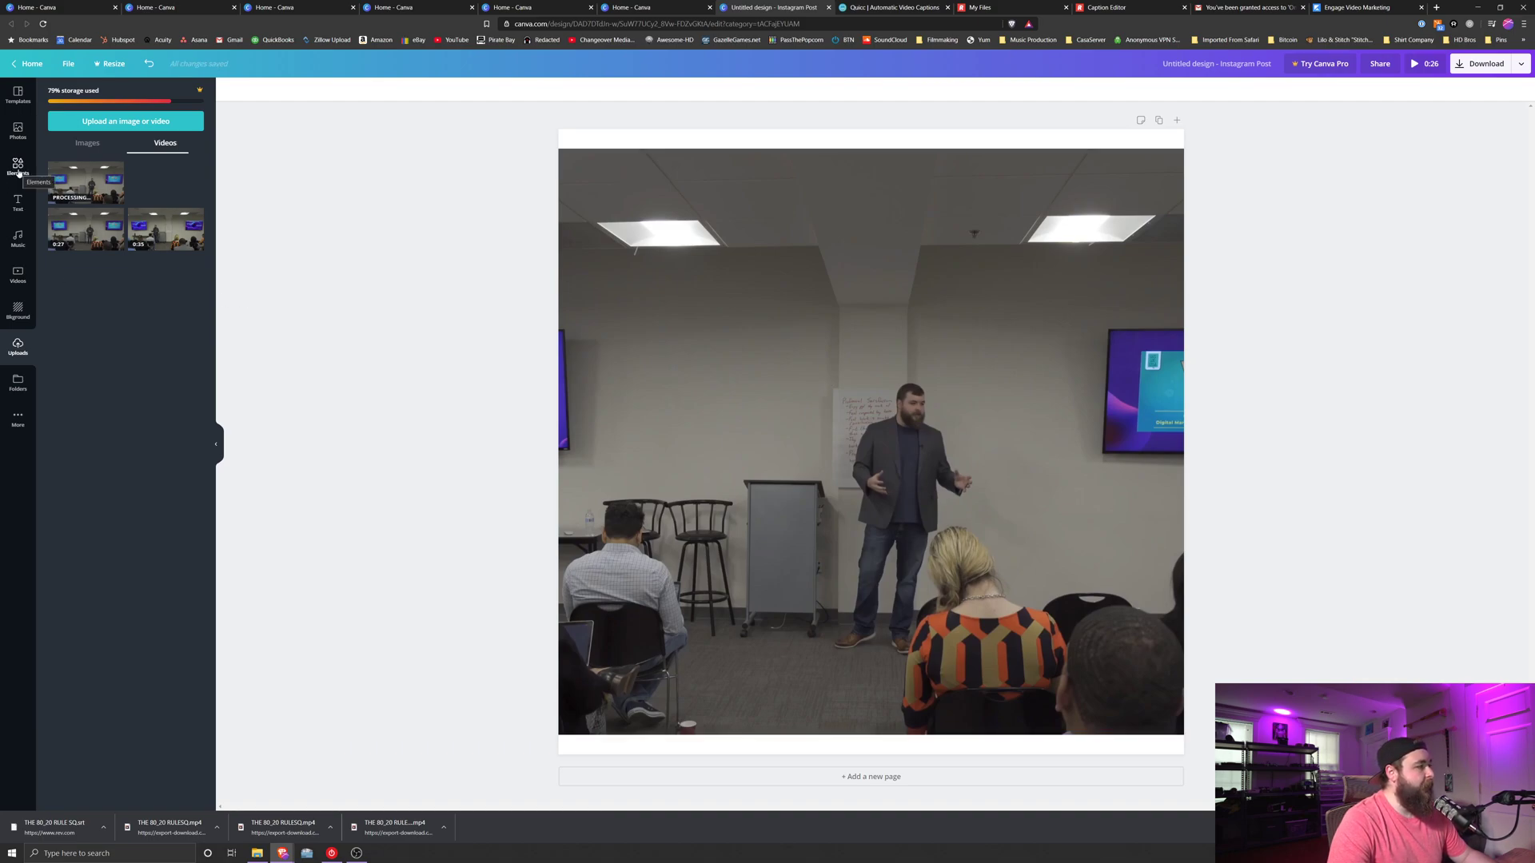
# Step: Add a square shape and resize it into a full-width bar along the top of the page
pyautogui.click(18, 168)
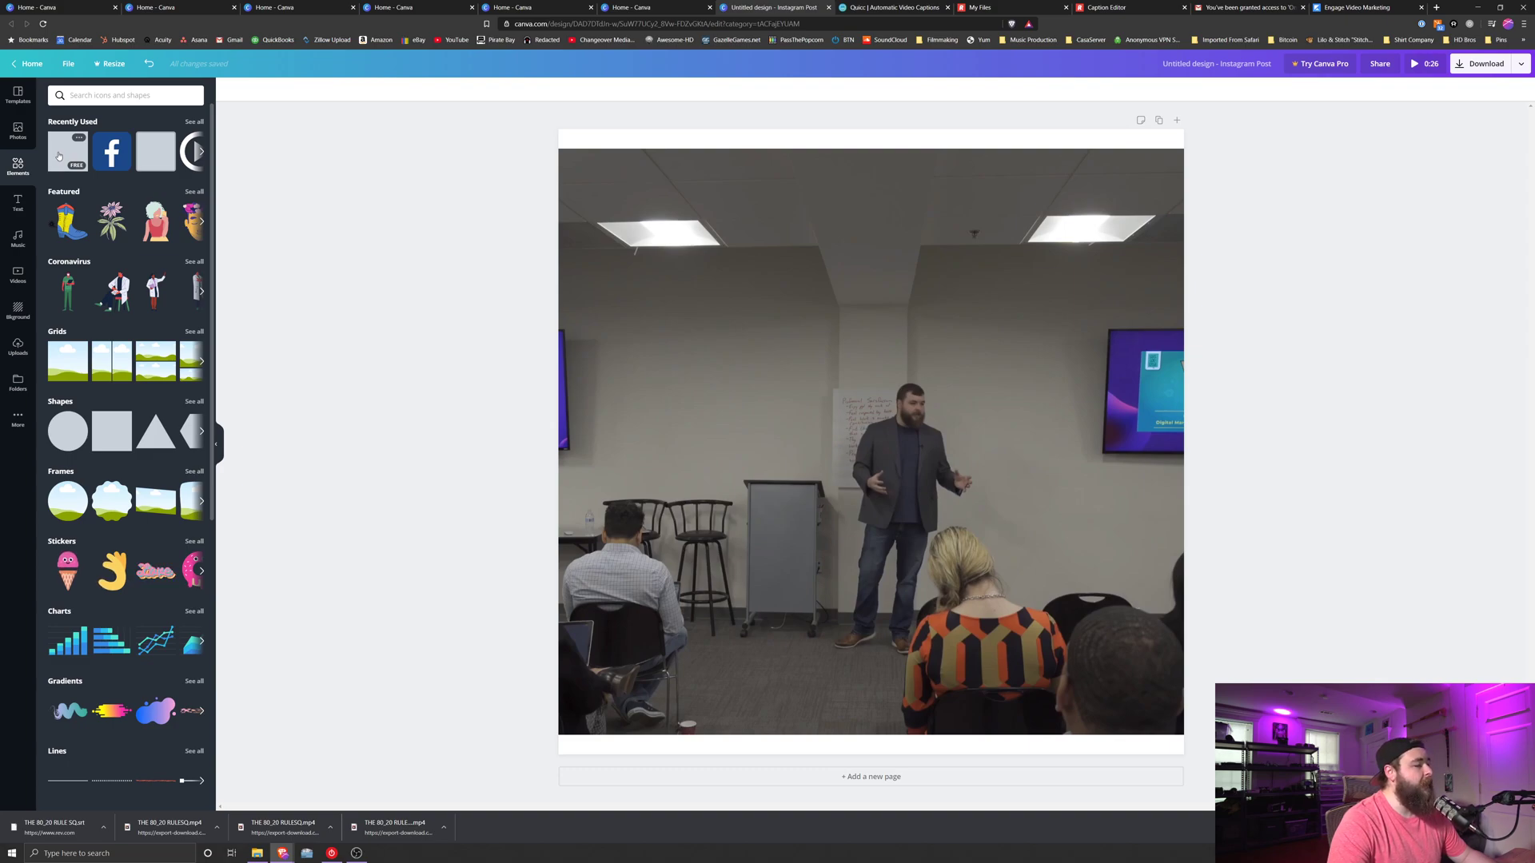
pyautogui.click(58, 155)
pyautogui.moveTo(800, 468); pyautogui.dragTo(824, 331)
pyautogui.moveTo(863, 472); pyautogui.dragTo(880, 206)
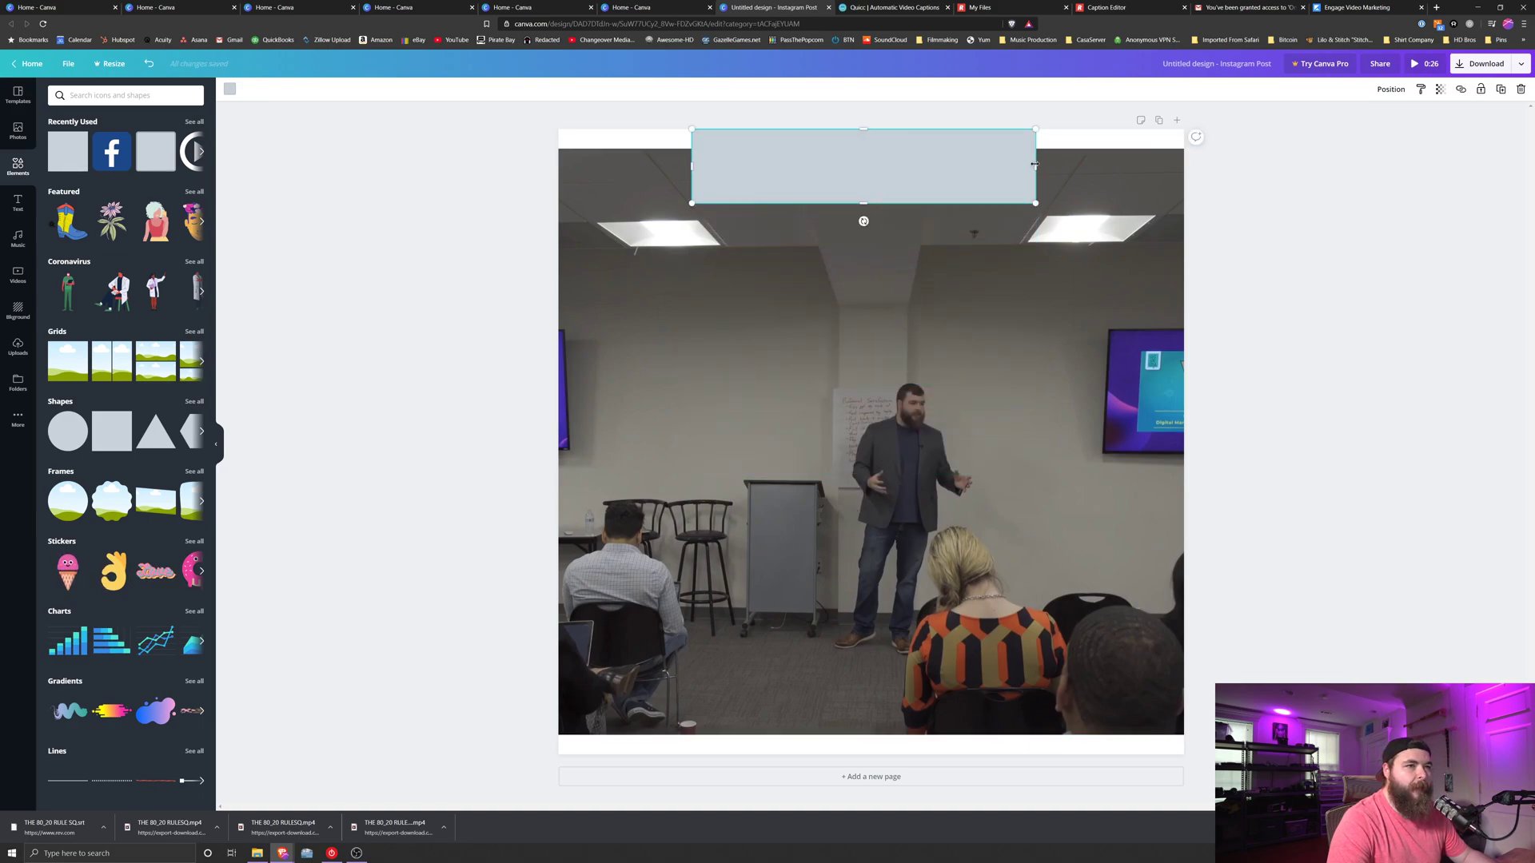
pyautogui.moveTo(1035, 164); pyautogui.dragTo(1184, 167)
pyautogui.moveTo(692, 166); pyautogui.dragTo(557, 156)
pyautogui.moveTo(872, 204); pyautogui.dragTo(873, 233)
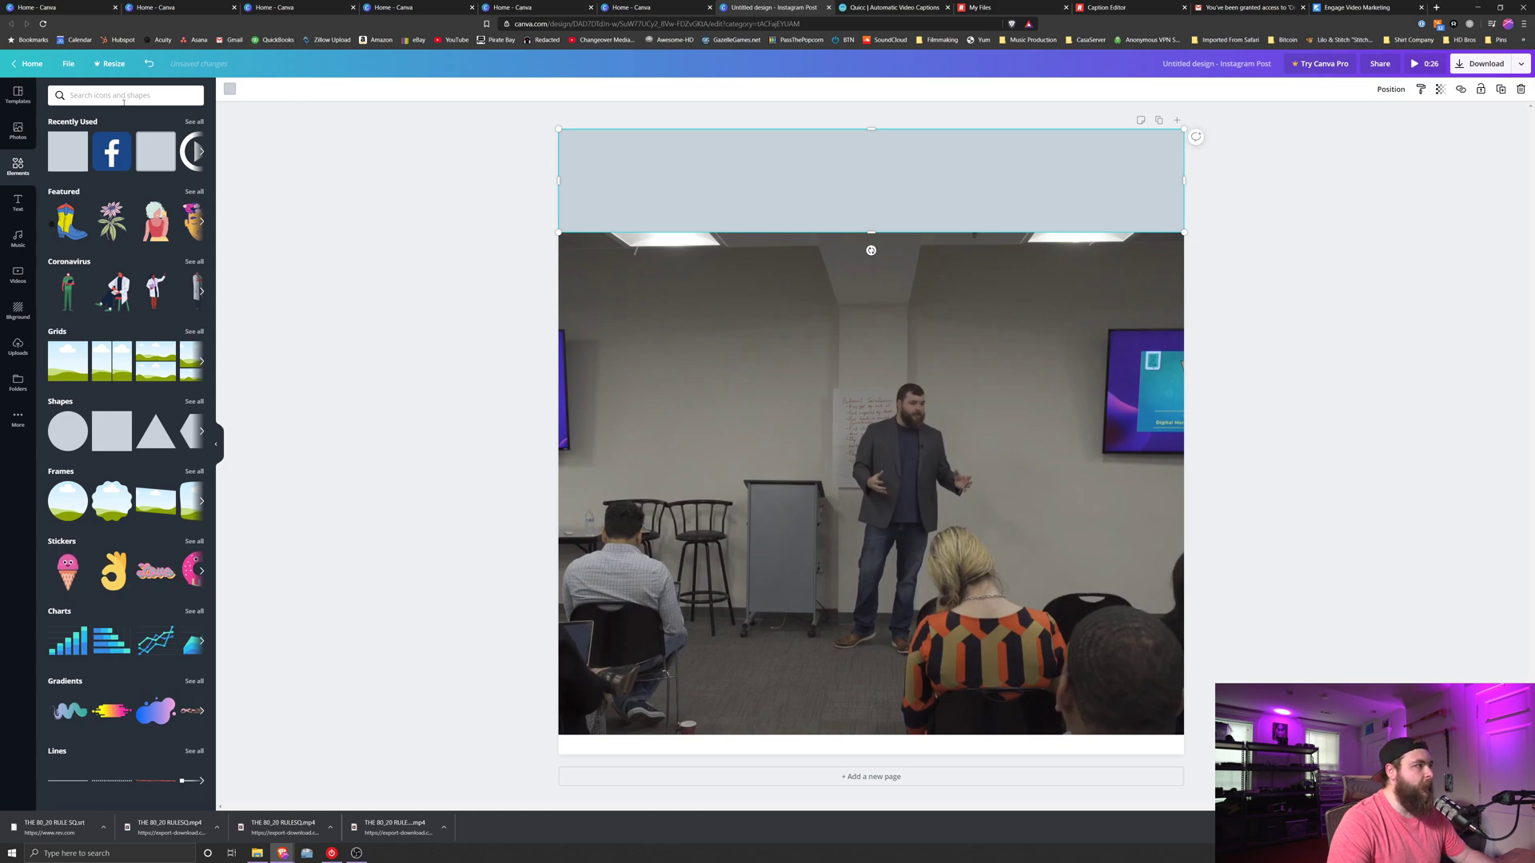
# Step: Fill the bar with black and duplicate it as a matching bar at the bottom
pyautogui.click(228, 90)
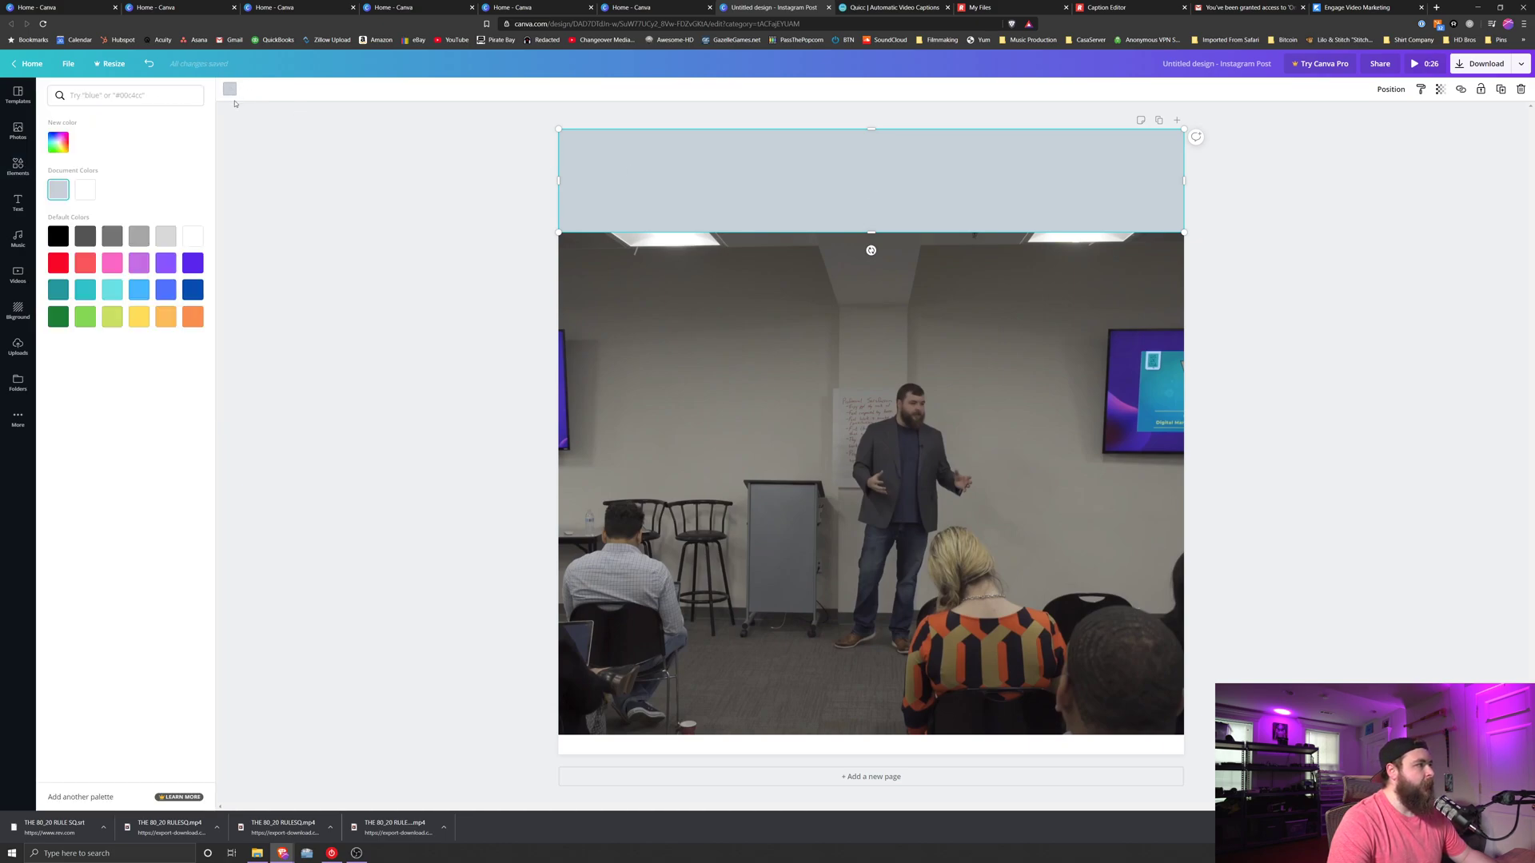
pyautogui.click(55, 239)
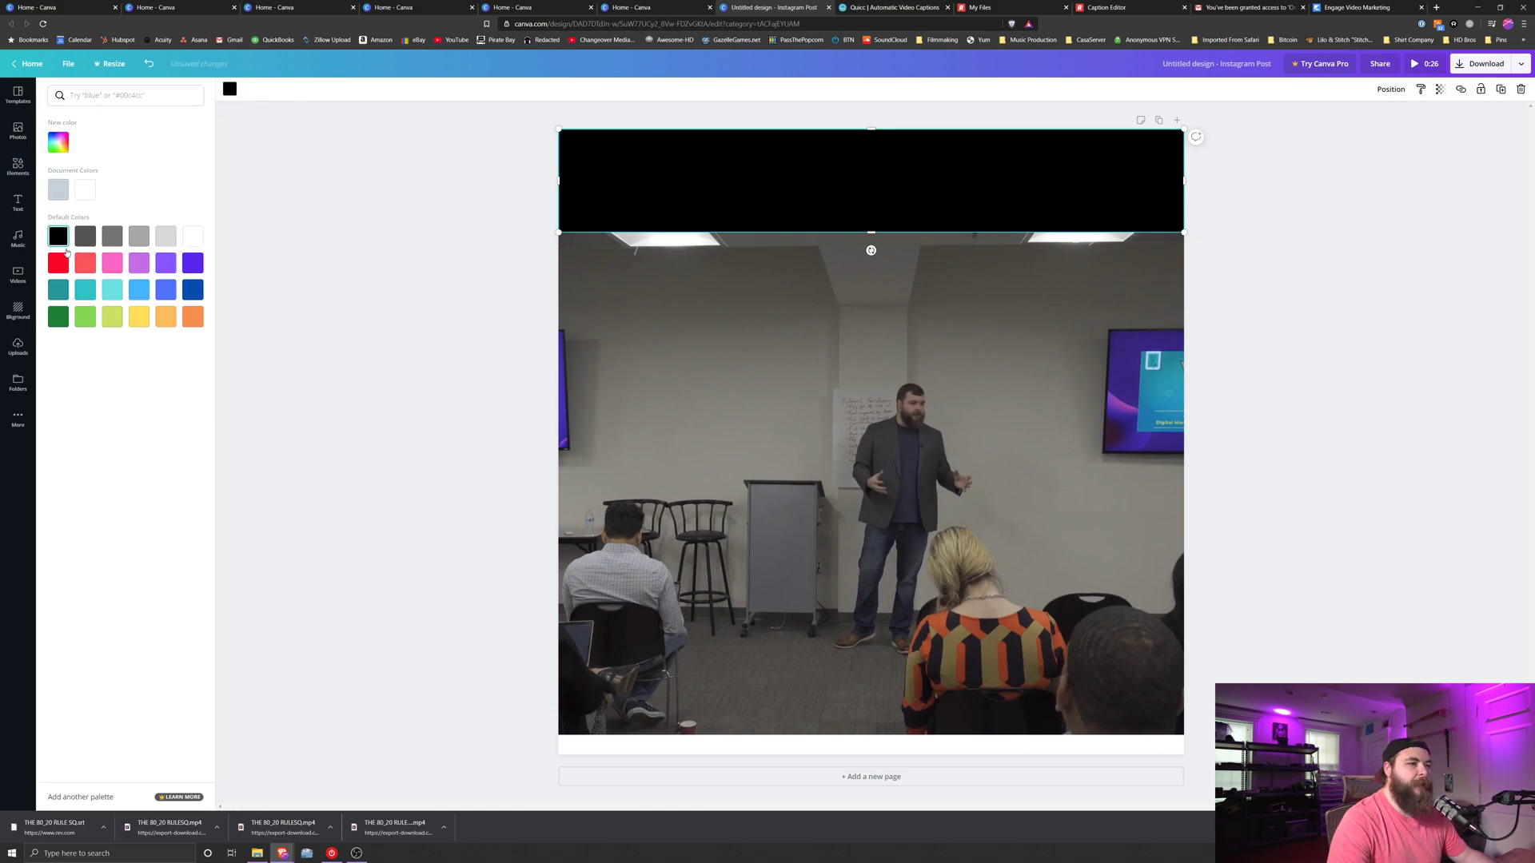
pyautogui.click(1500, 89)
pyautogui.moveTo(981, 179); pyautogui.dragTo(970, 692)
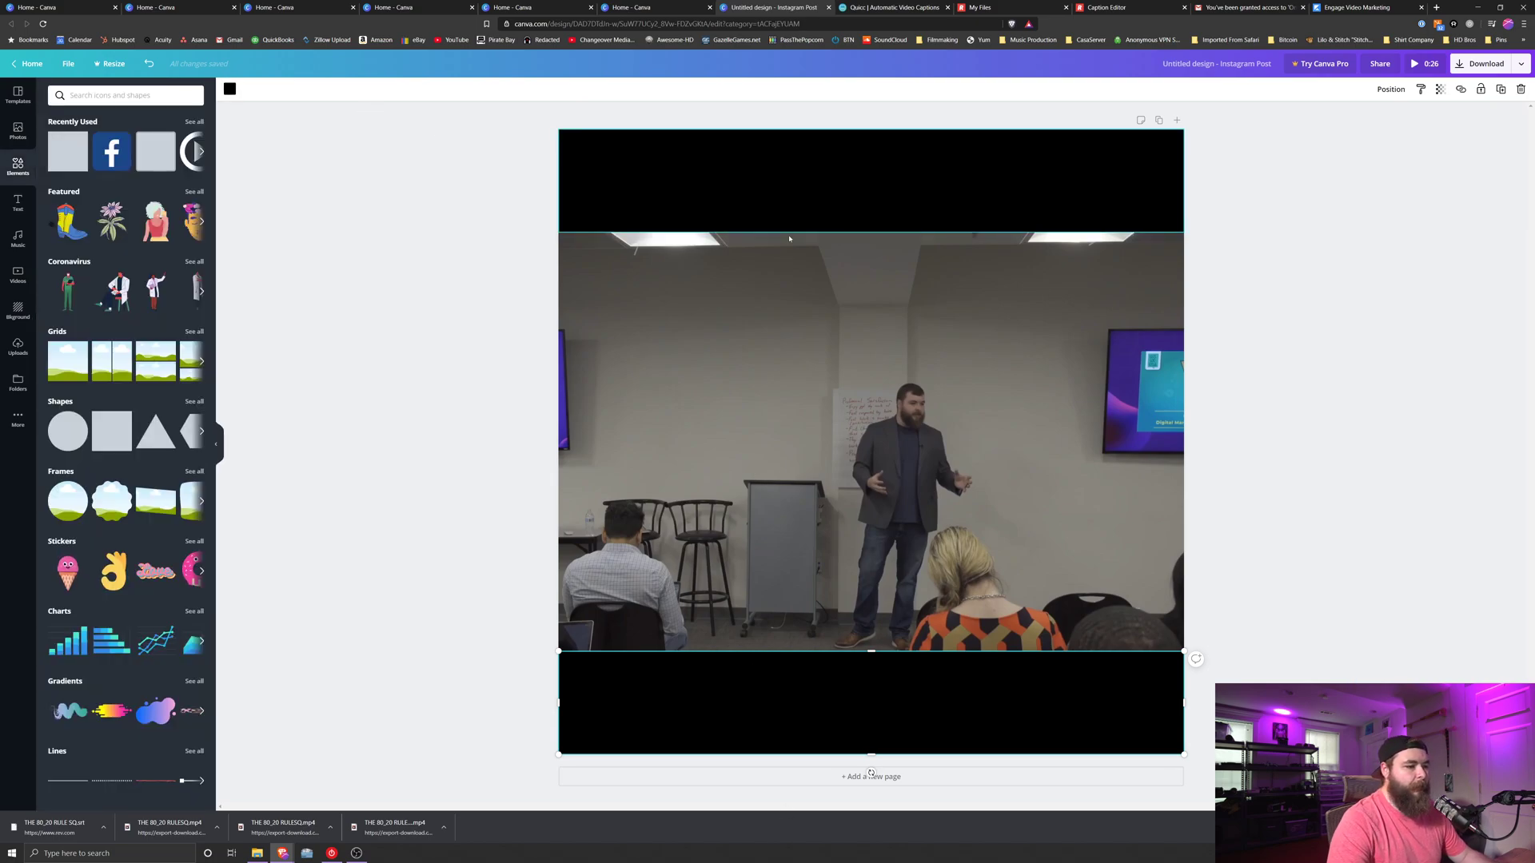
# Step: Add a heading reading 'Marketing is a Never Ending Process'
pyautogui.click(415, 552)
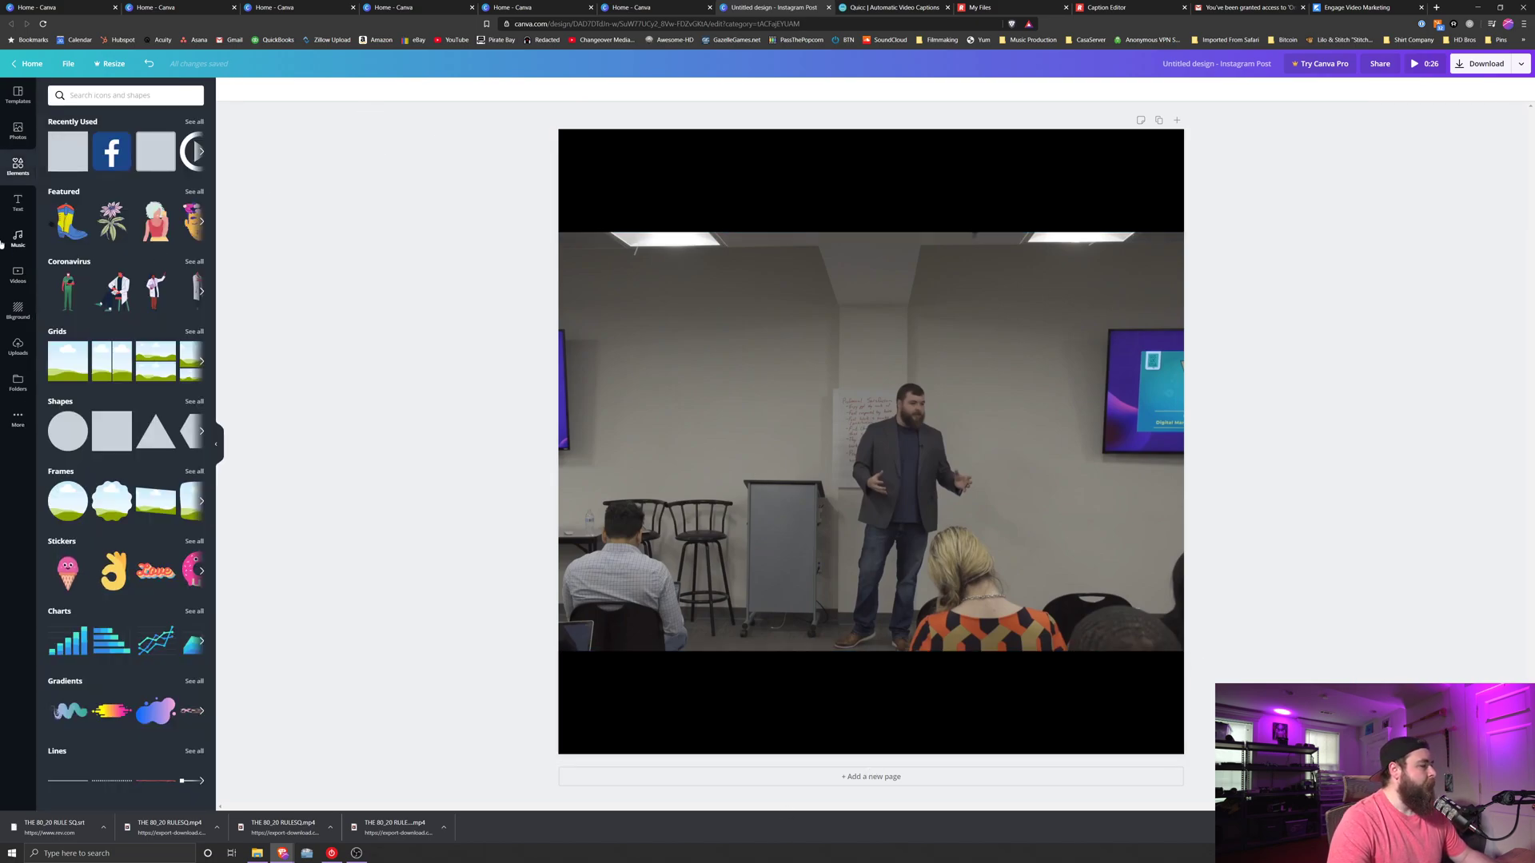
pyautogui.click(8, 212)
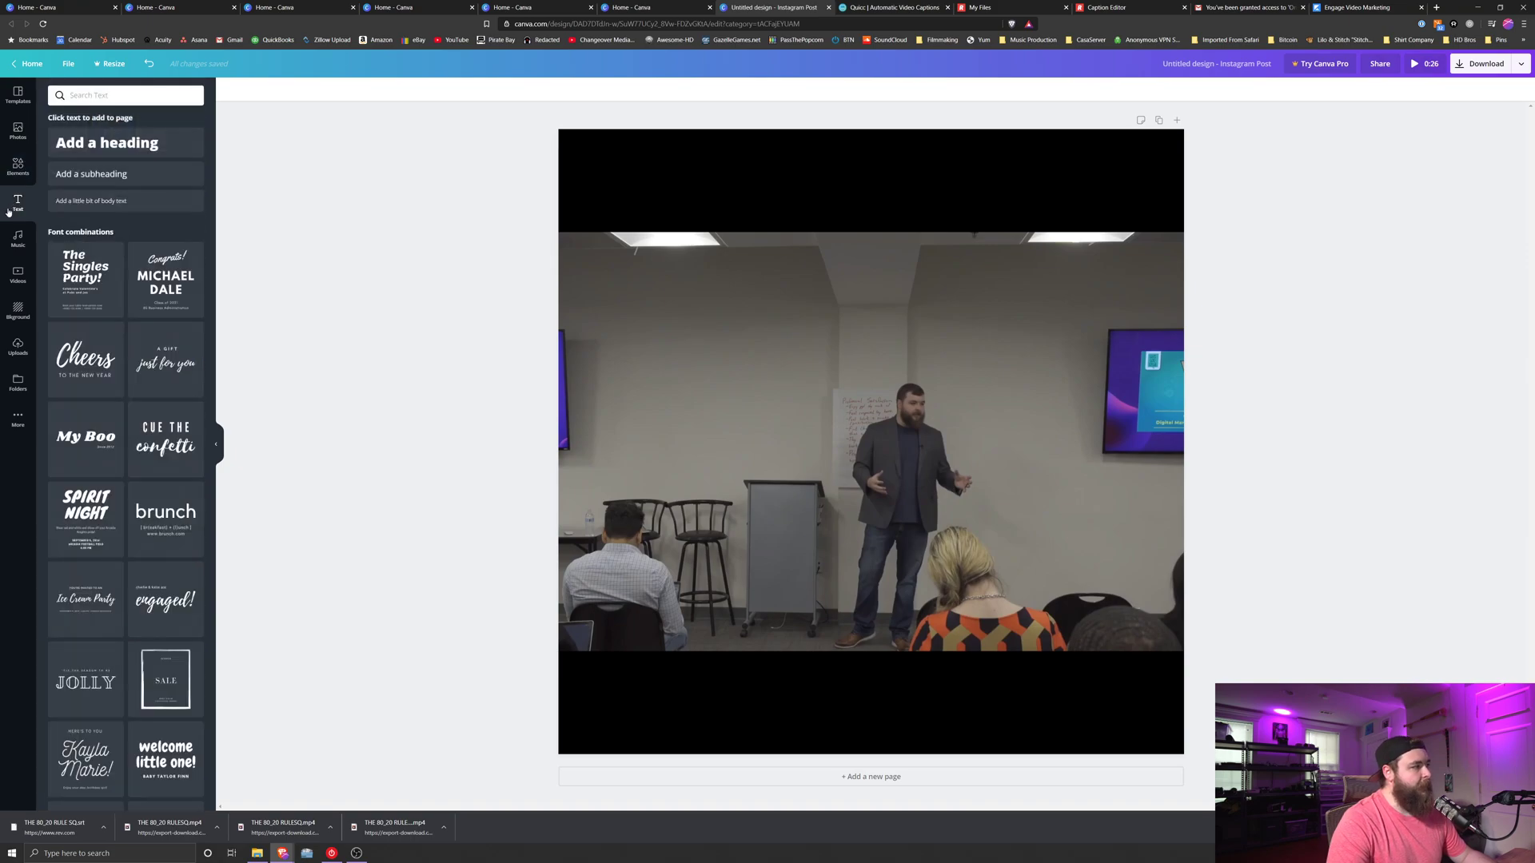
pyautogui.click(137, 142)
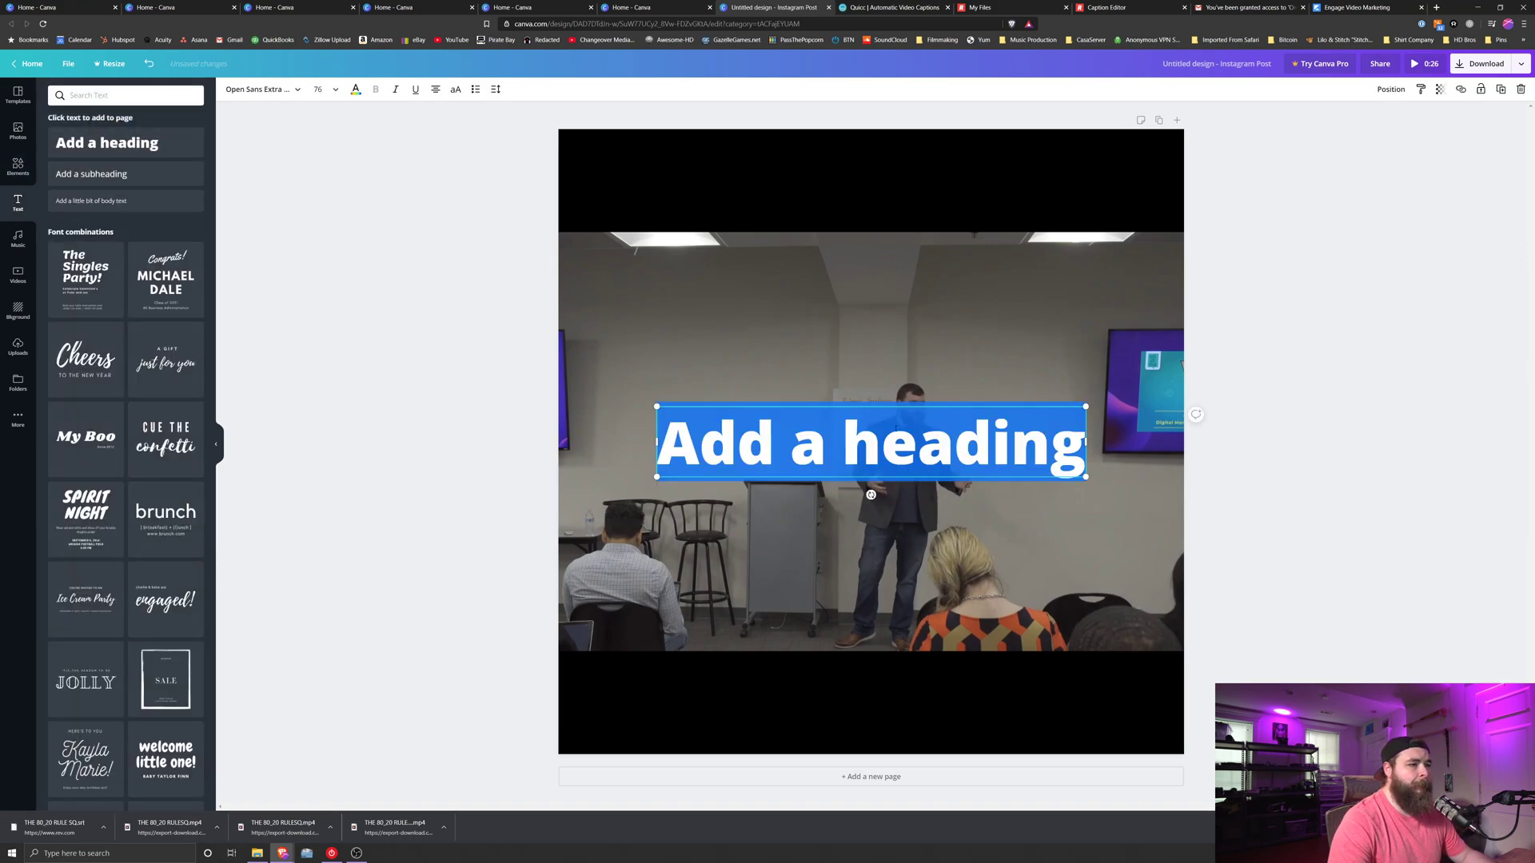
pyautogui.write('M')
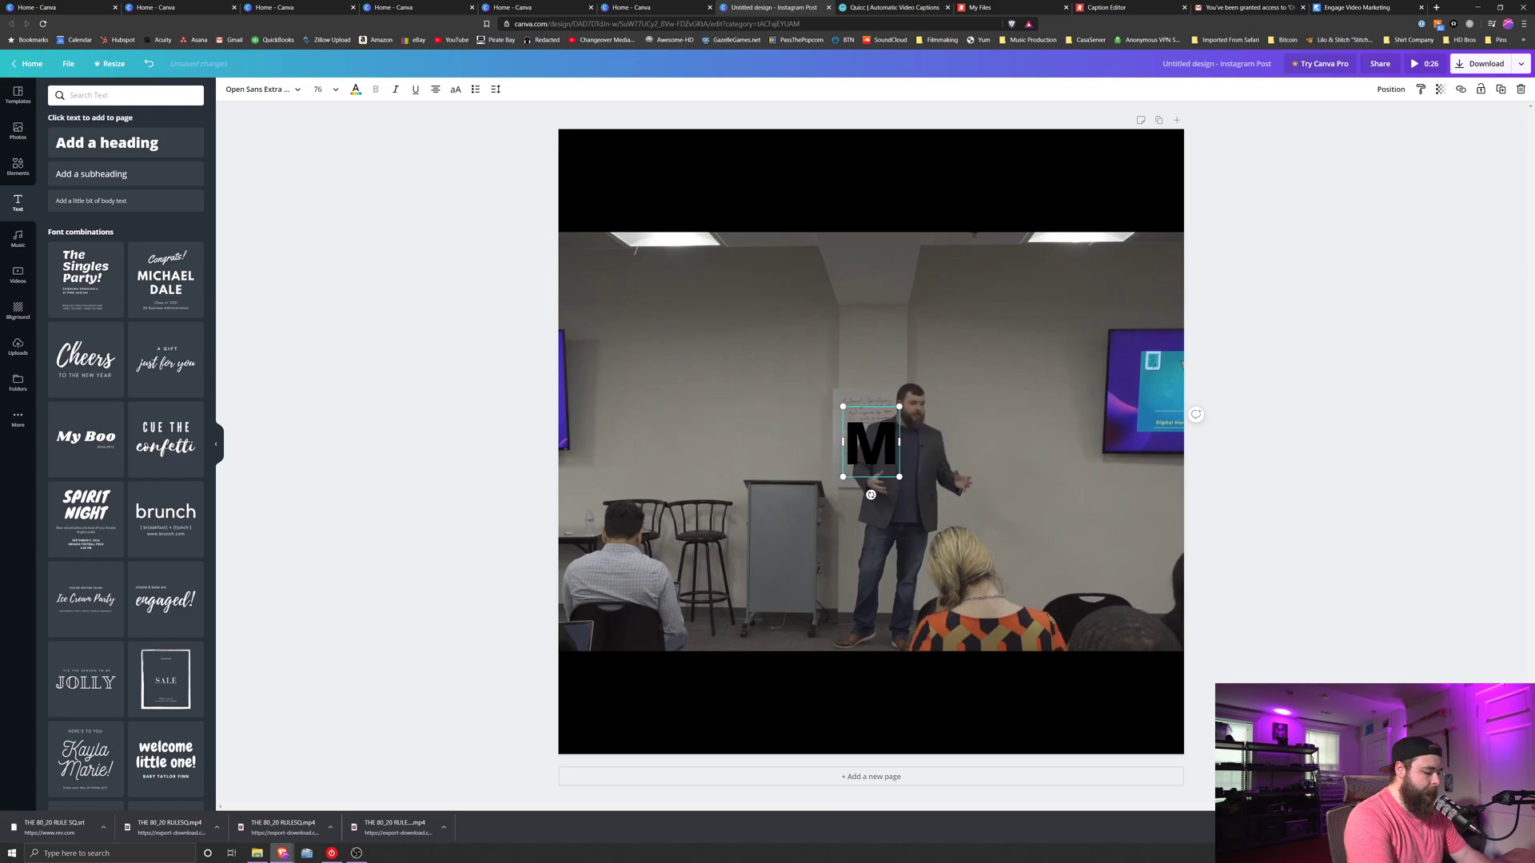
pyautogui.write('arketing is a Never Ending Process')
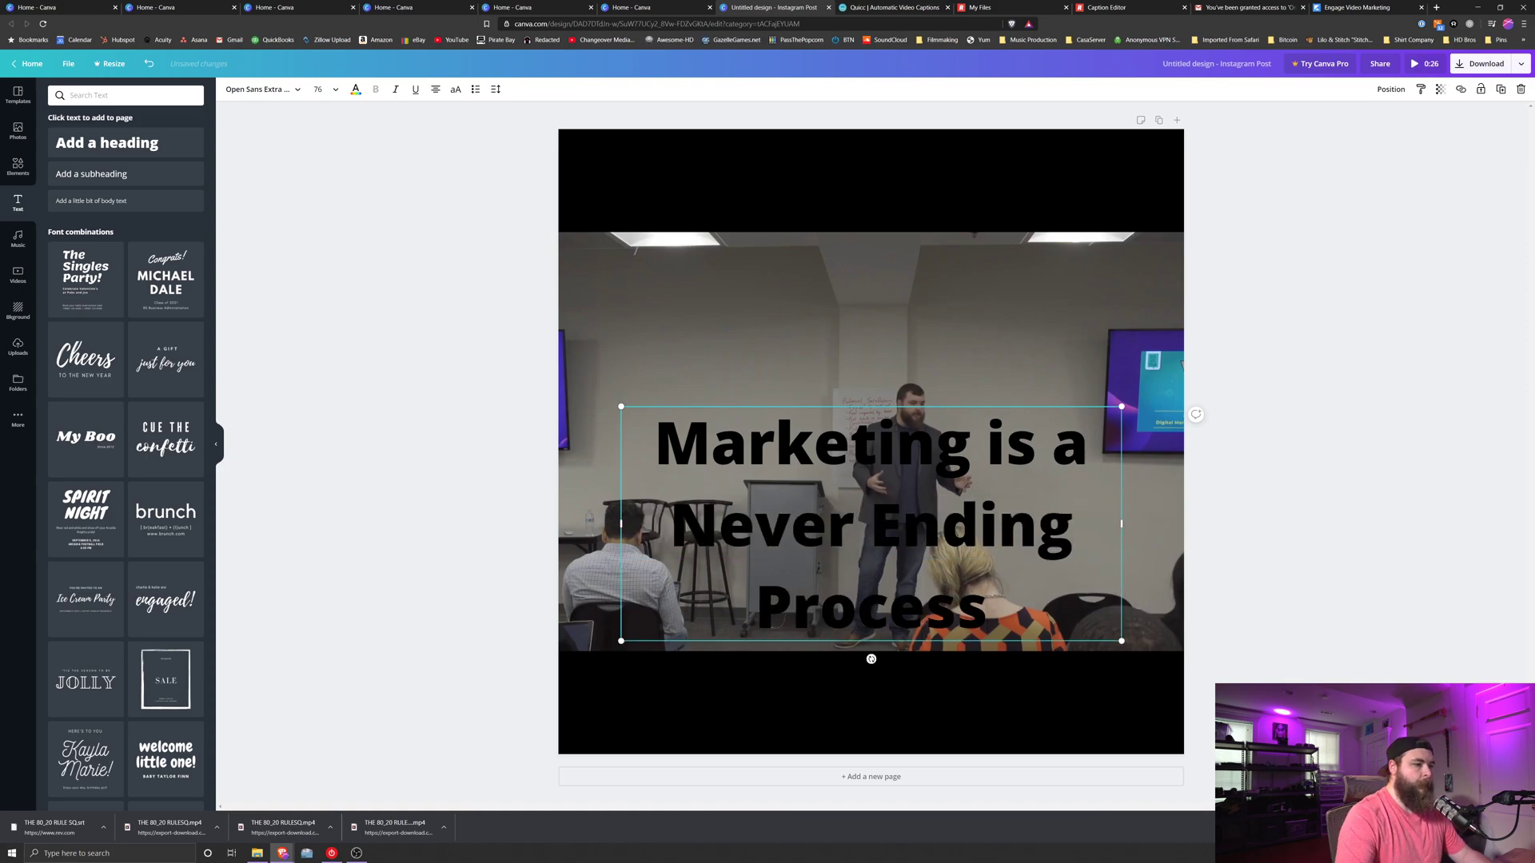
# Step: Make the whole title white at font size 36
pyautogui.hotkey('shift', 'Left')
pyautogui.hotkey('shift', 'Left')
pyautogui.hotkey('shift', 'Left')
pyautogui.hotkey('shift', 'Left')
pyautogui.hotkey('shift', 'Left')
pyautogui.hotkey('shift', 'Left')
pyautogui.hotkey('shift', 'Left')
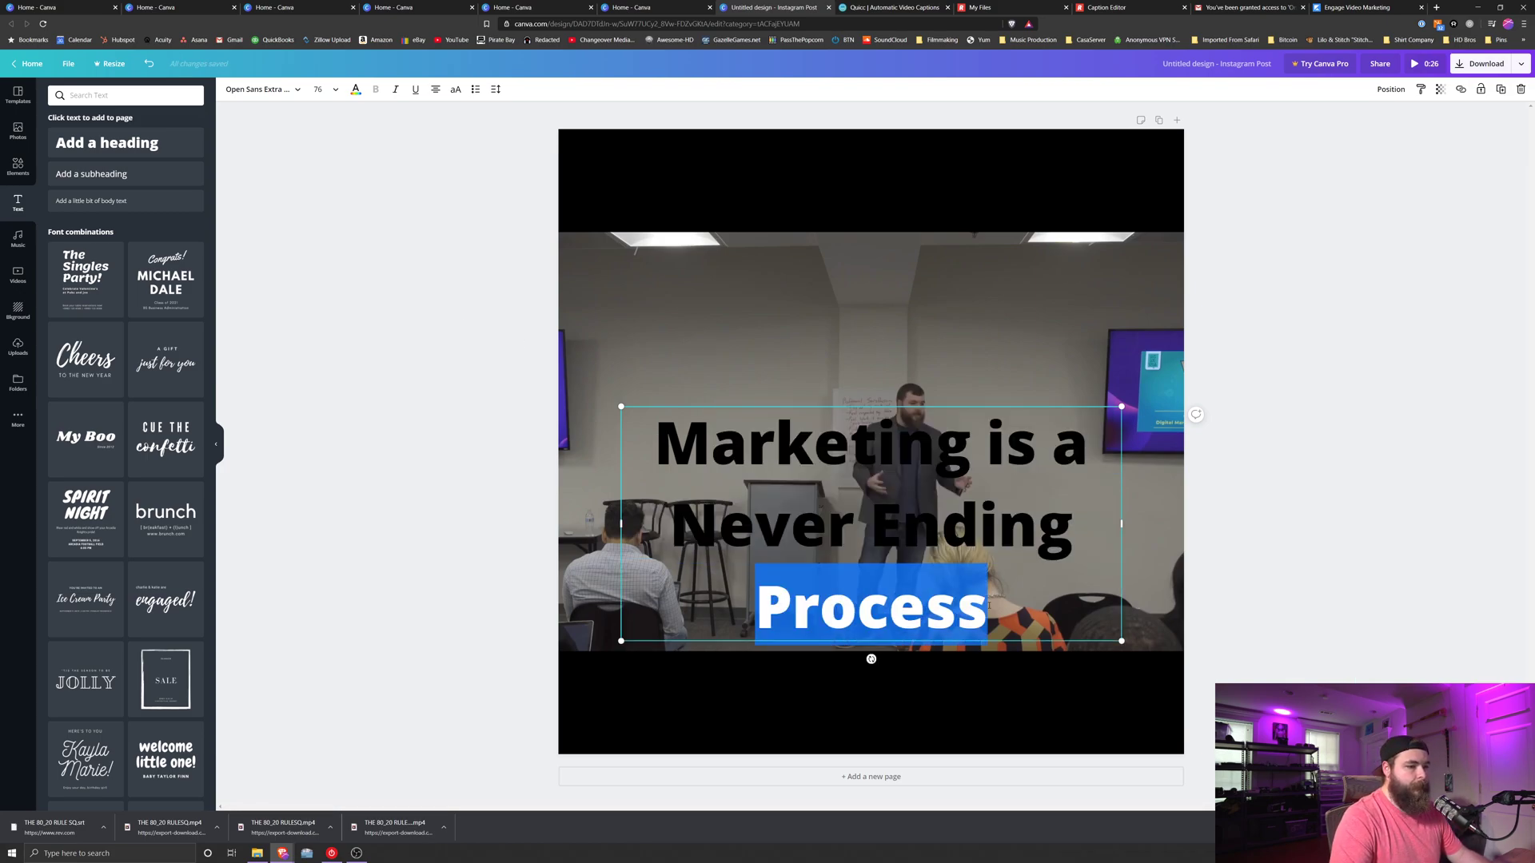
pyautogui.hotkey('ctrl', 'a')
pyautogui.click(356, 88)
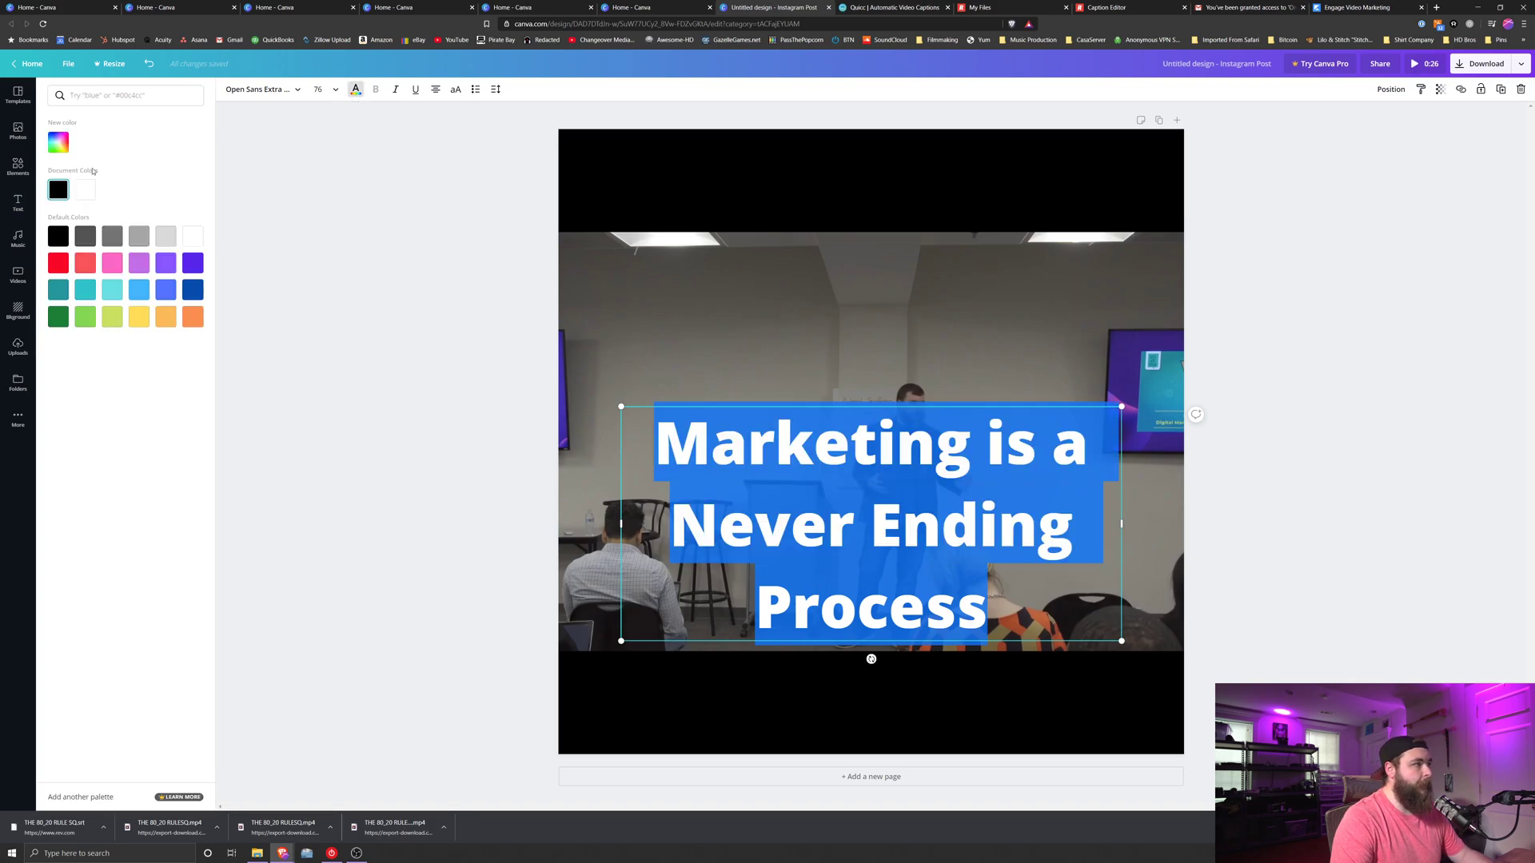
pyautogui.click(81, 196)
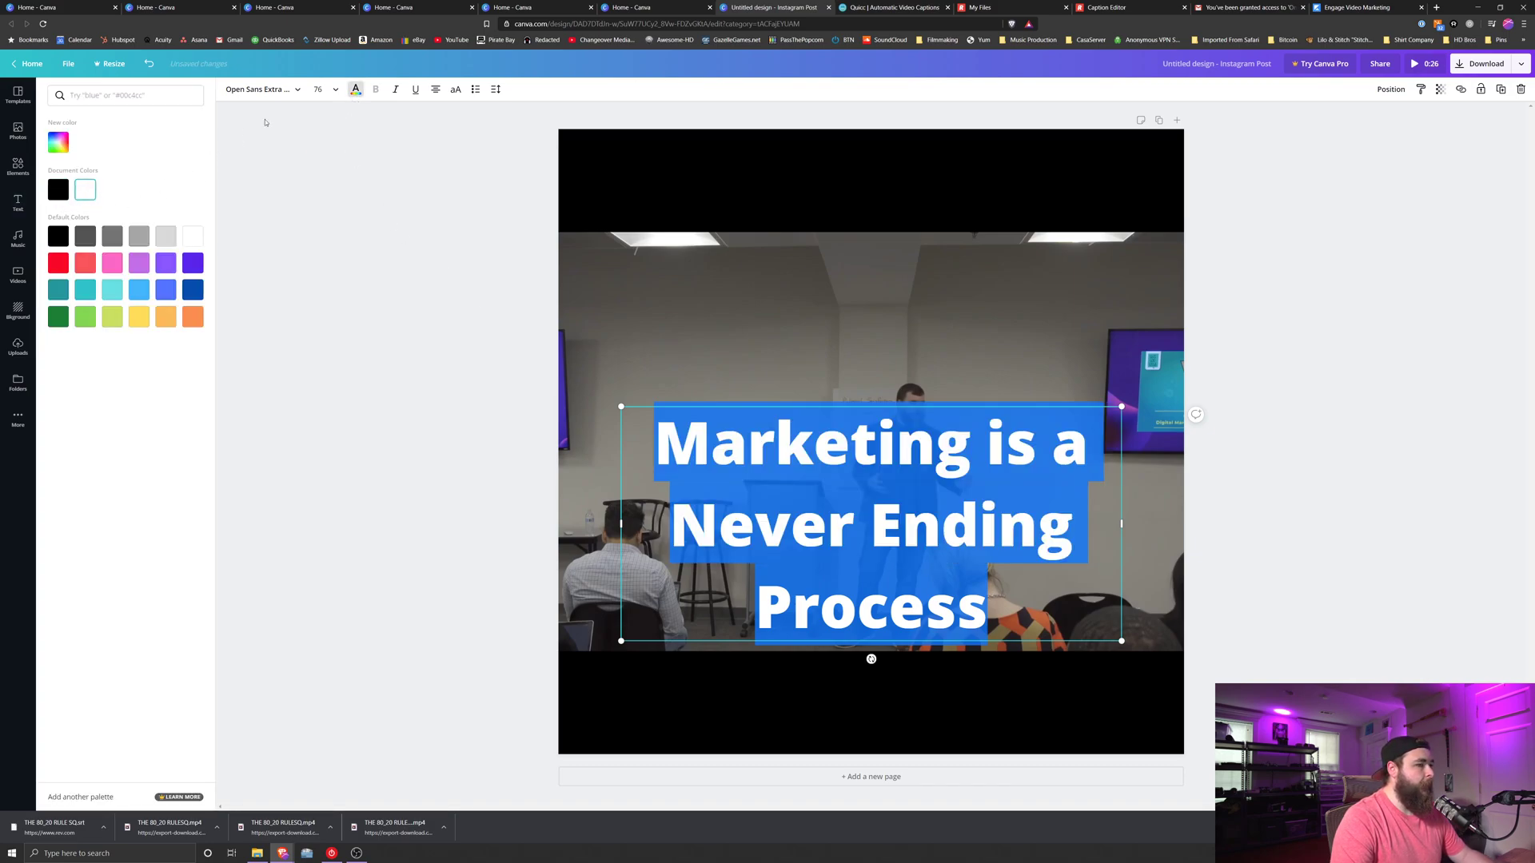
pyautogui.click(318, 89)
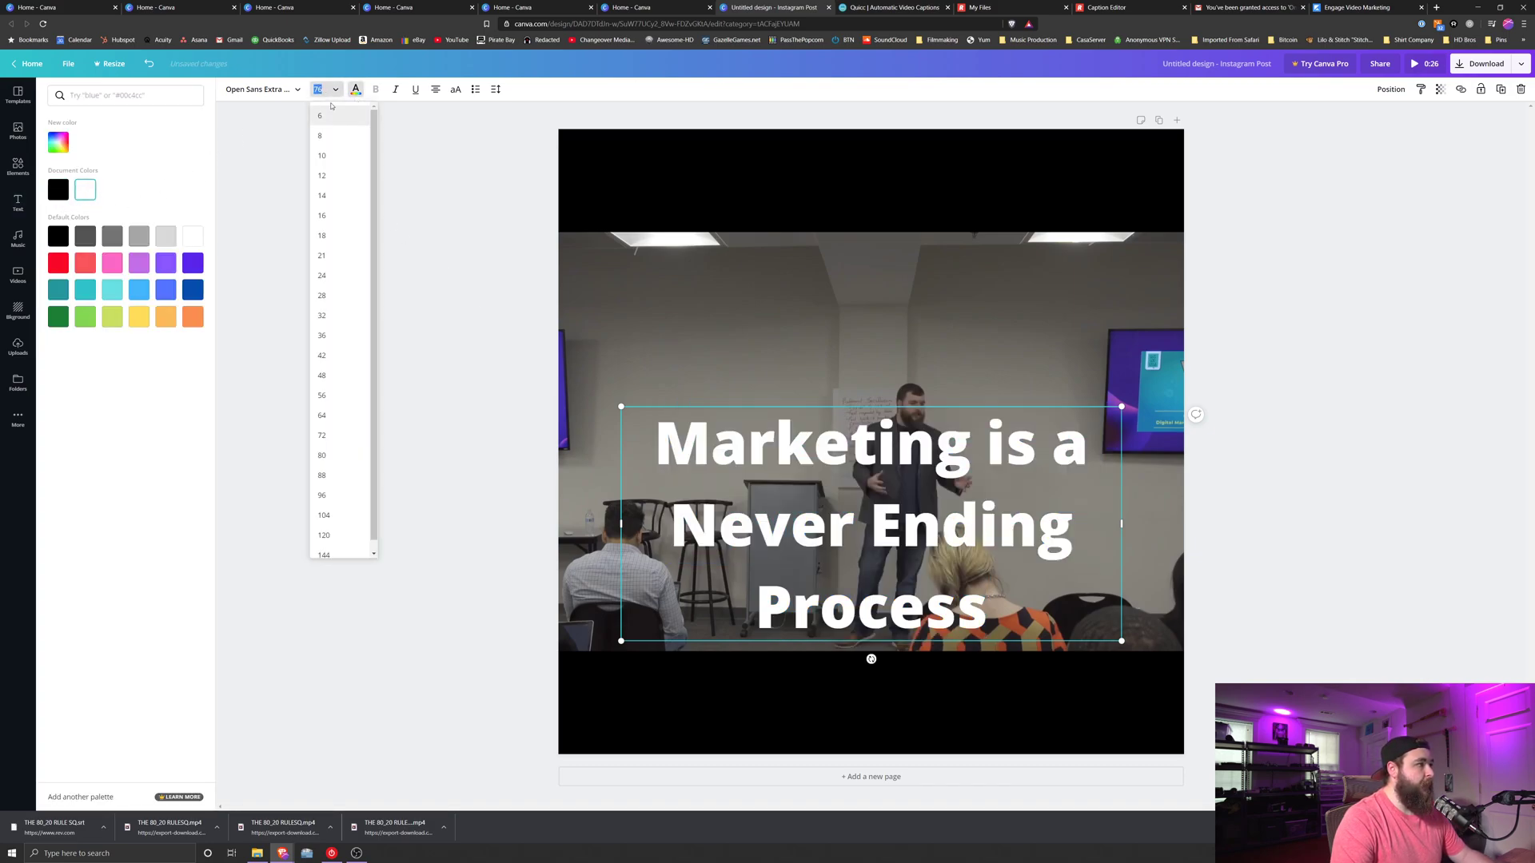
pyautogui.click(322, 275)
pyautogui.click(320, 88)
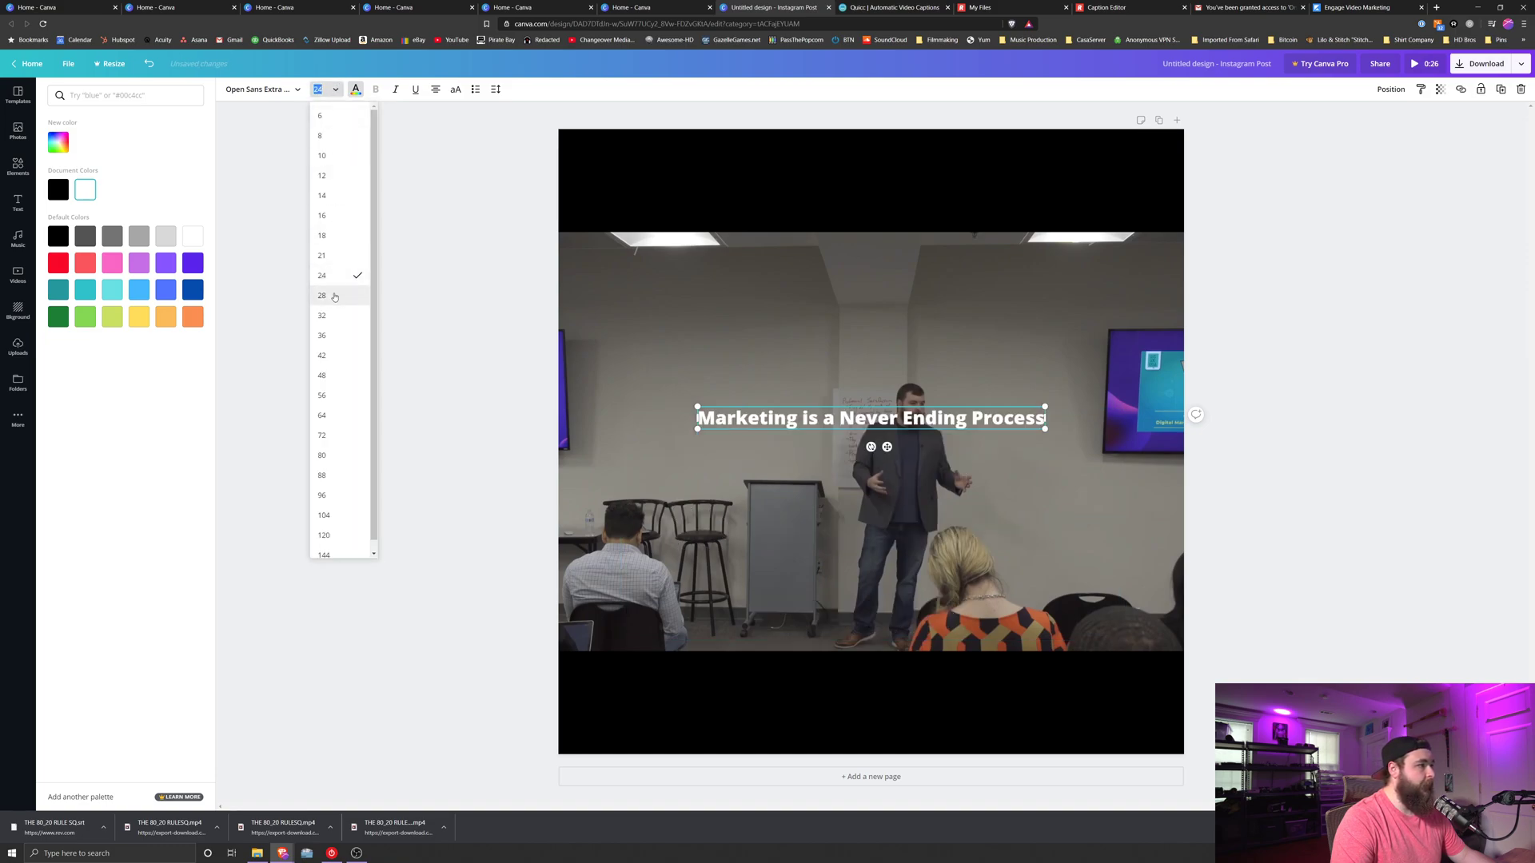
pyautogui.click(328, 336)
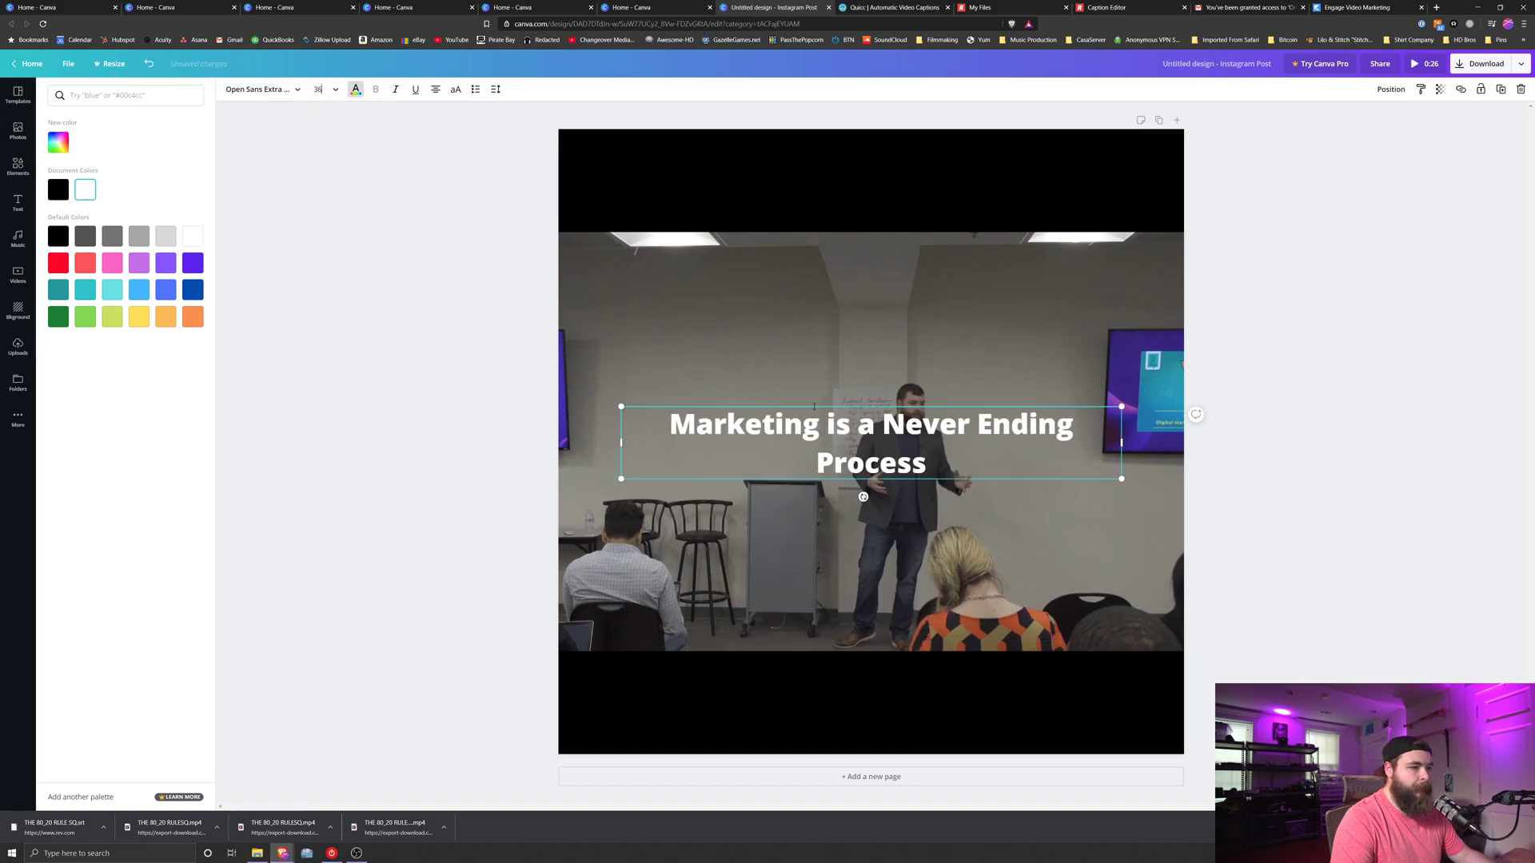
# Step: Move the title into the top black bar, enlarge it and centre it
pyautogui.moveTo(814, 406); pyautogui.dragTo(816, 138)
pyautogui.moveTo(1122, 214); pyautogui.dragTo(1179, 220)
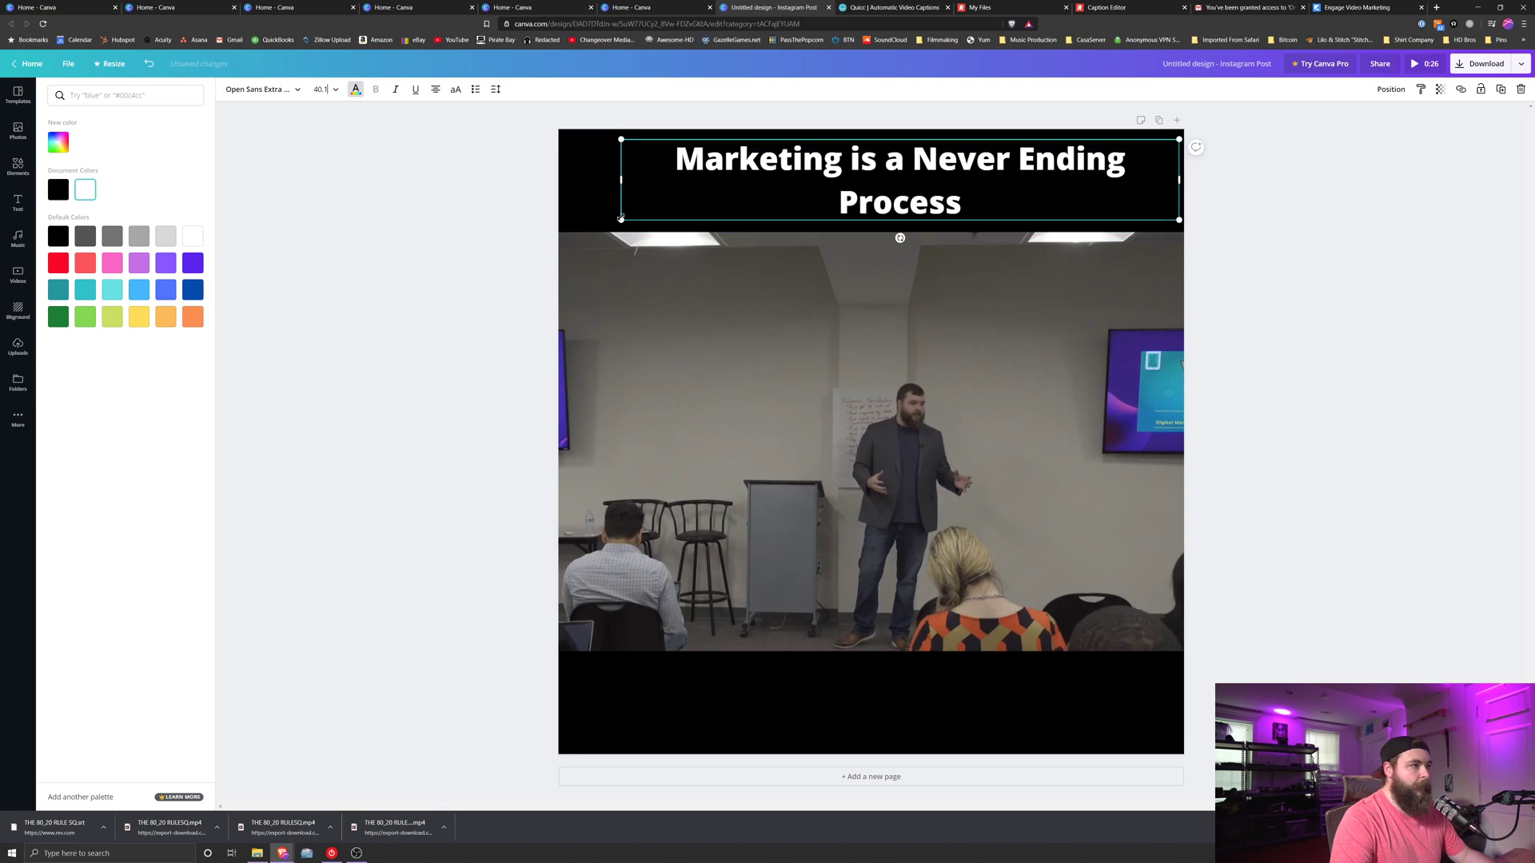
pyautogui.moveTo(621, 219); pyautogui.dragTo(528, 233)
pyautogui.moveTo(856, 164); pyautogui.dragTo(1072, 172)
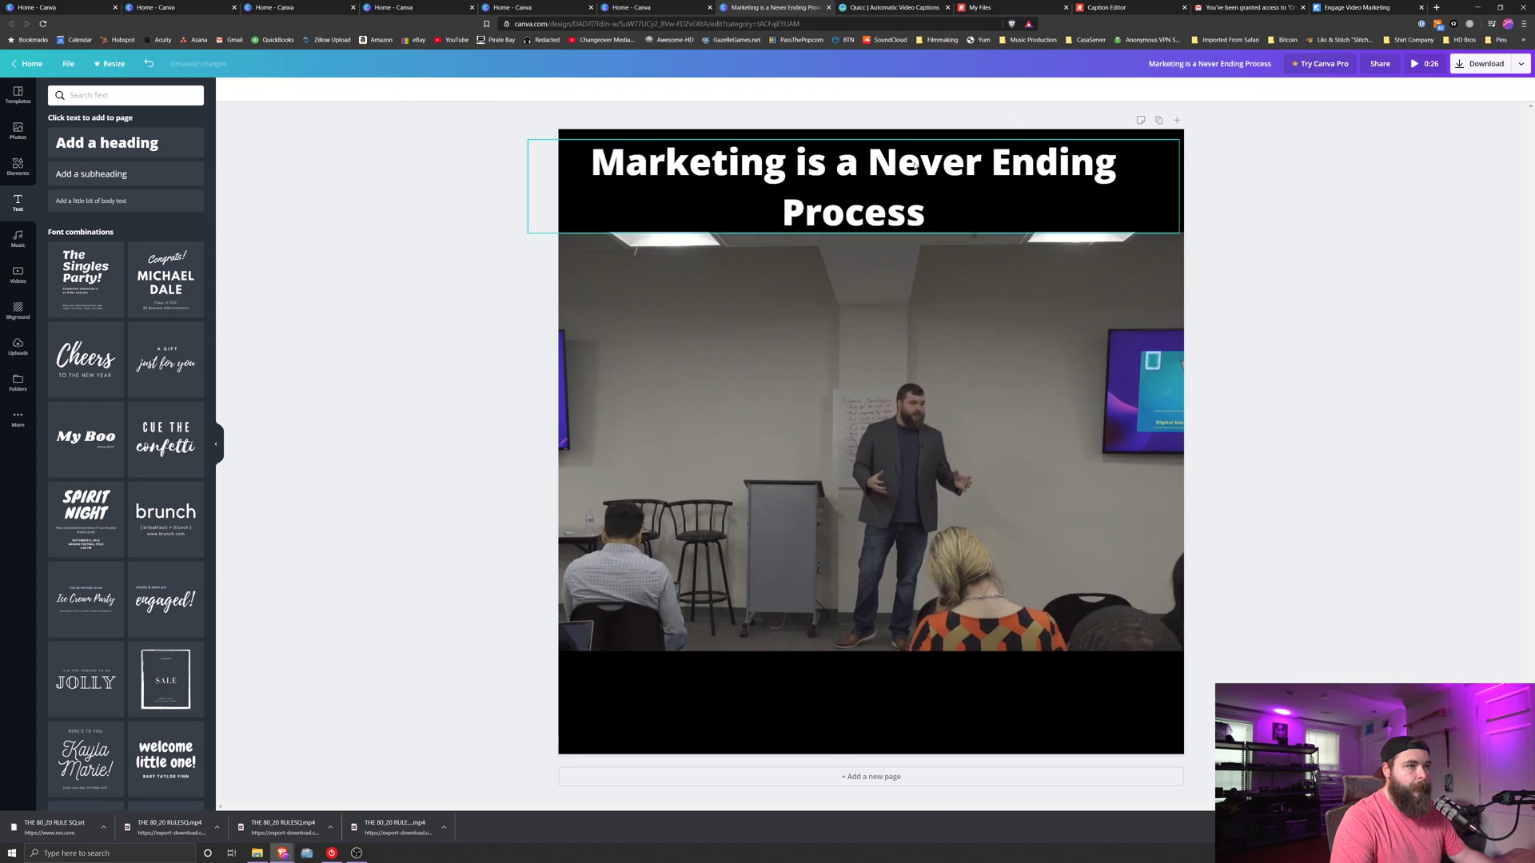
pyautogui.moveTo(913, 163); pyautogui.dragTo(1133, 157)
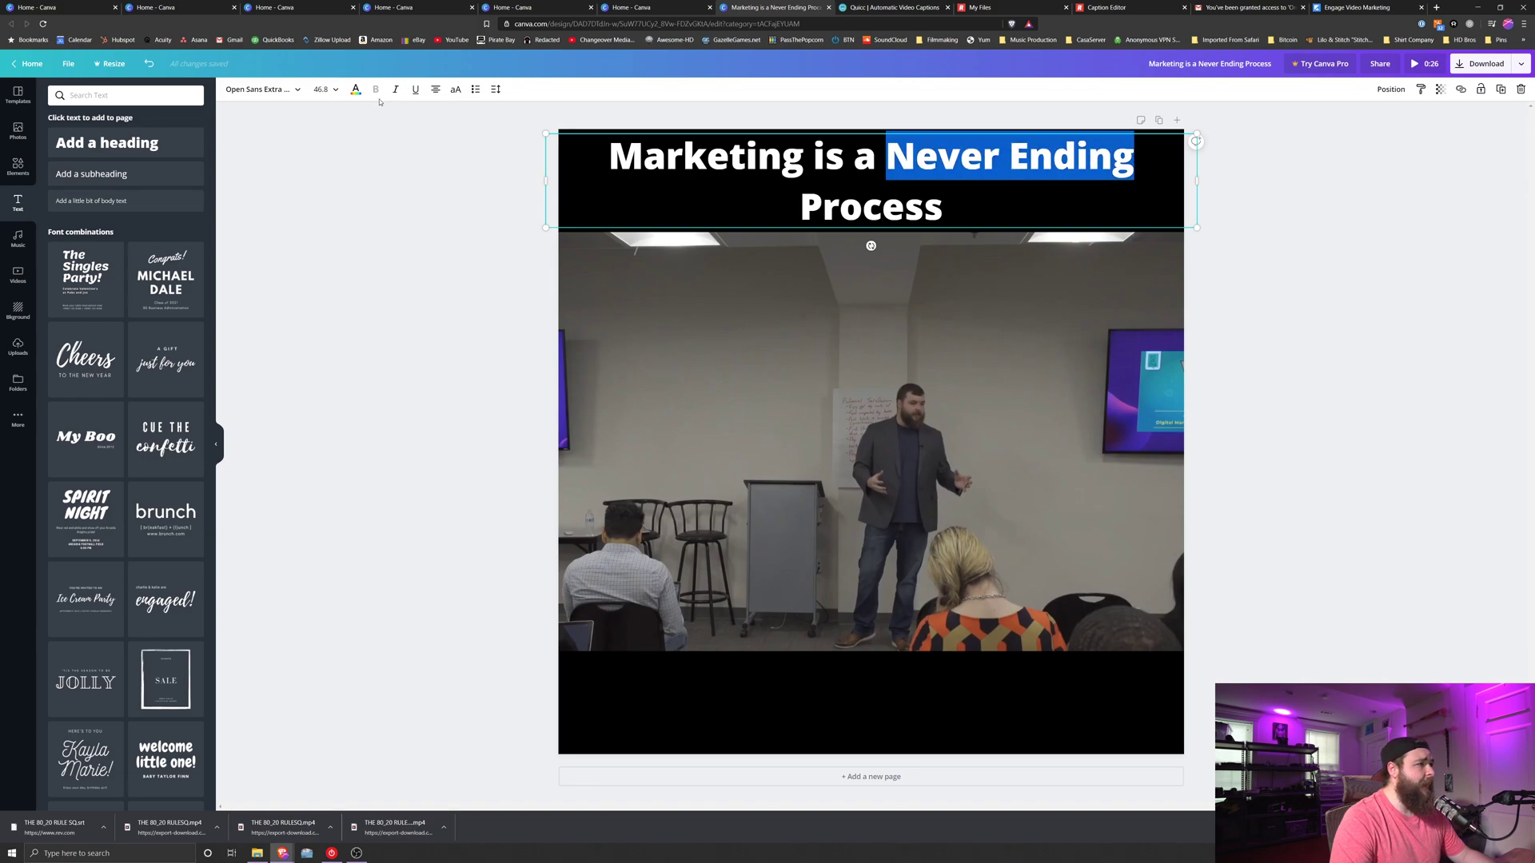
# Step: Colour the selected words 'Never Ending' red, leaving the rest of the title white
pyautogui.click(352, 90)
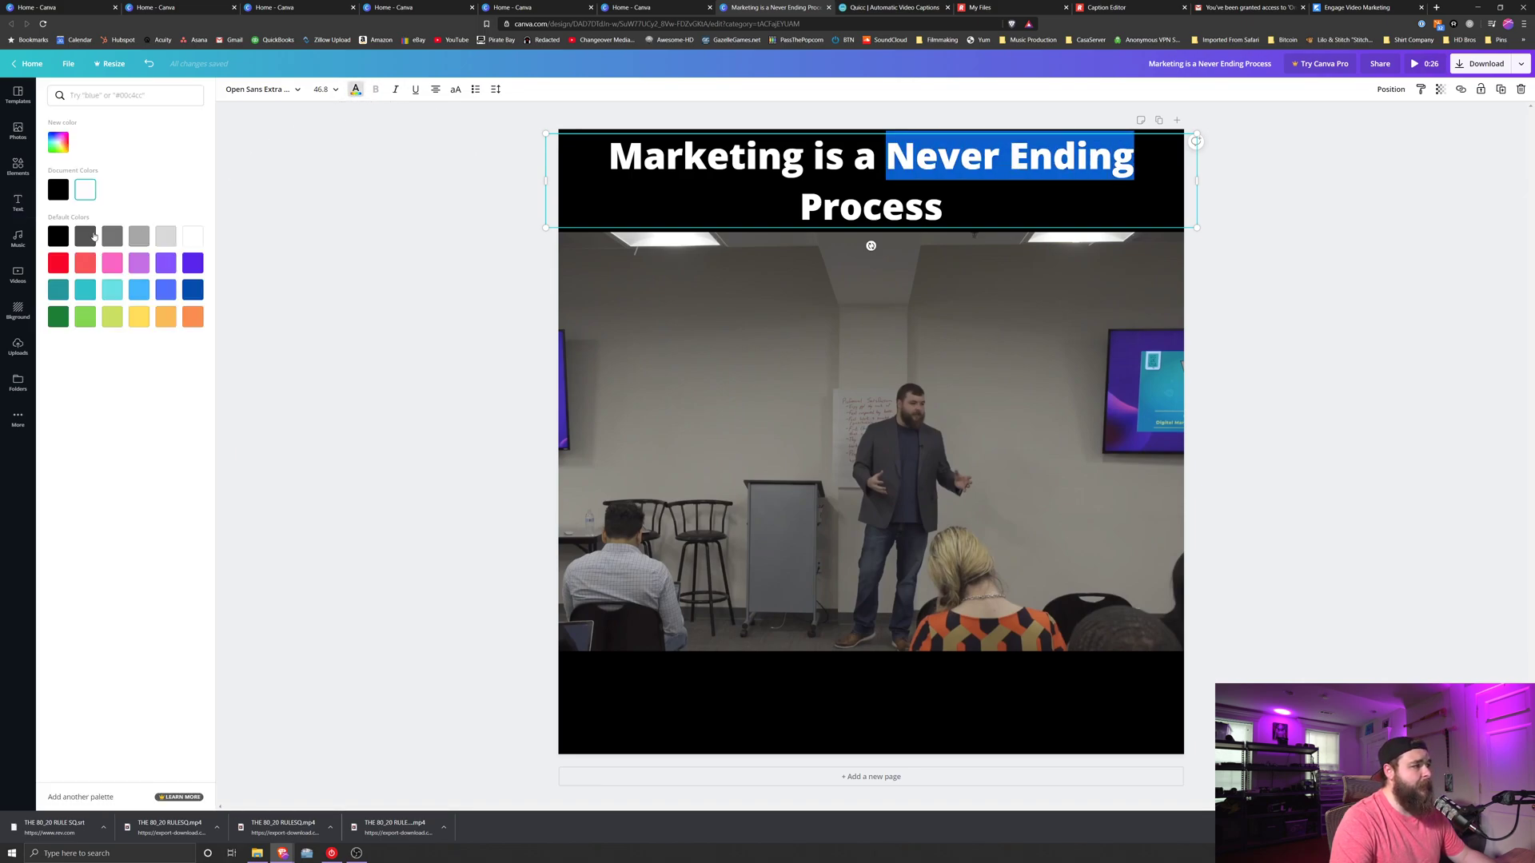
pyautogui.click(58, 264)
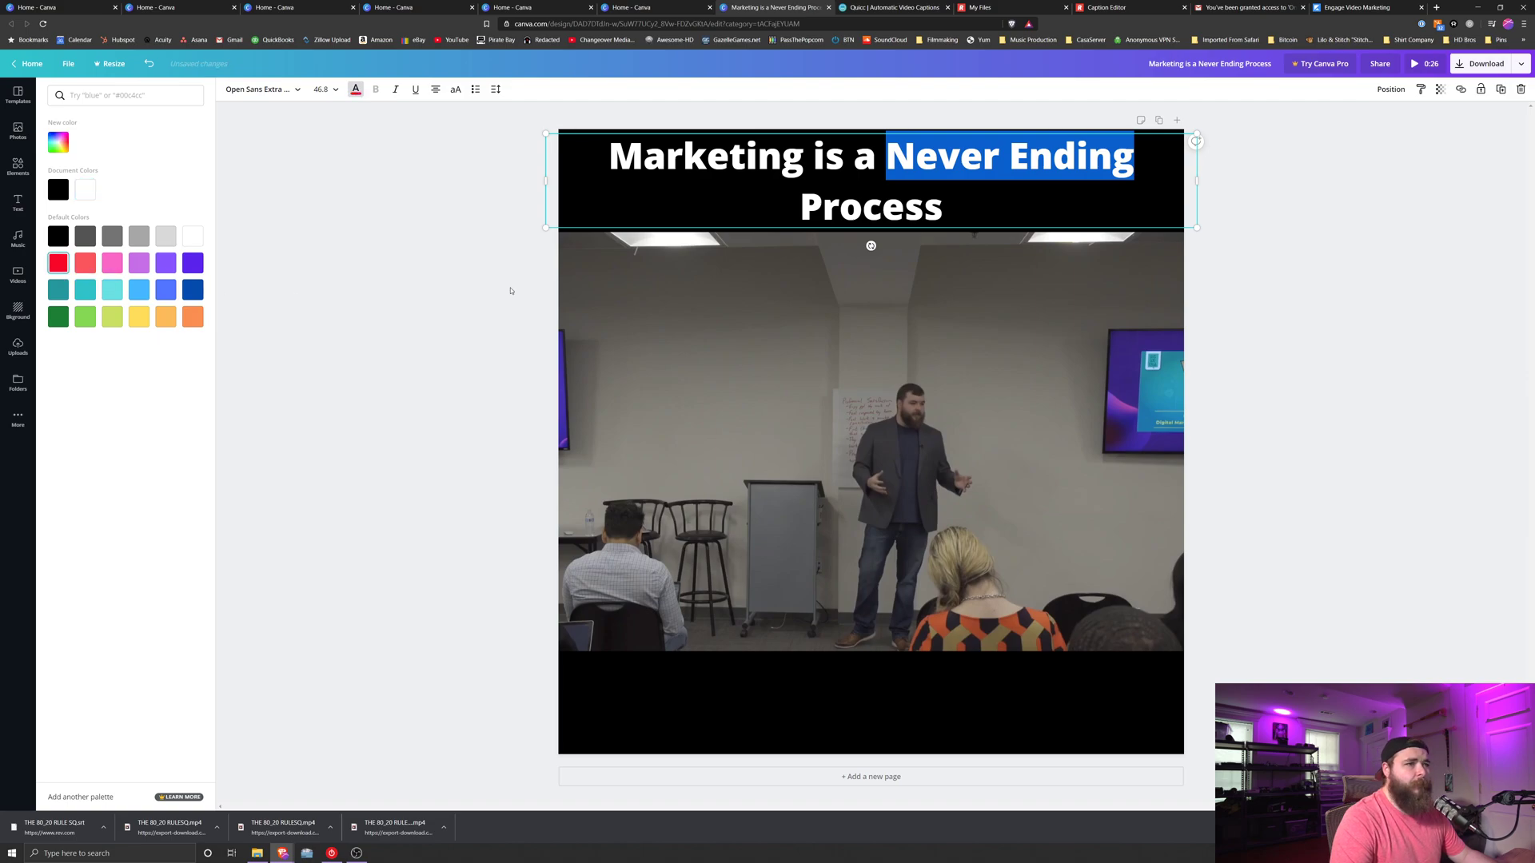
pyautogui.click(481, 277)
pyautogui.click(502, 265)
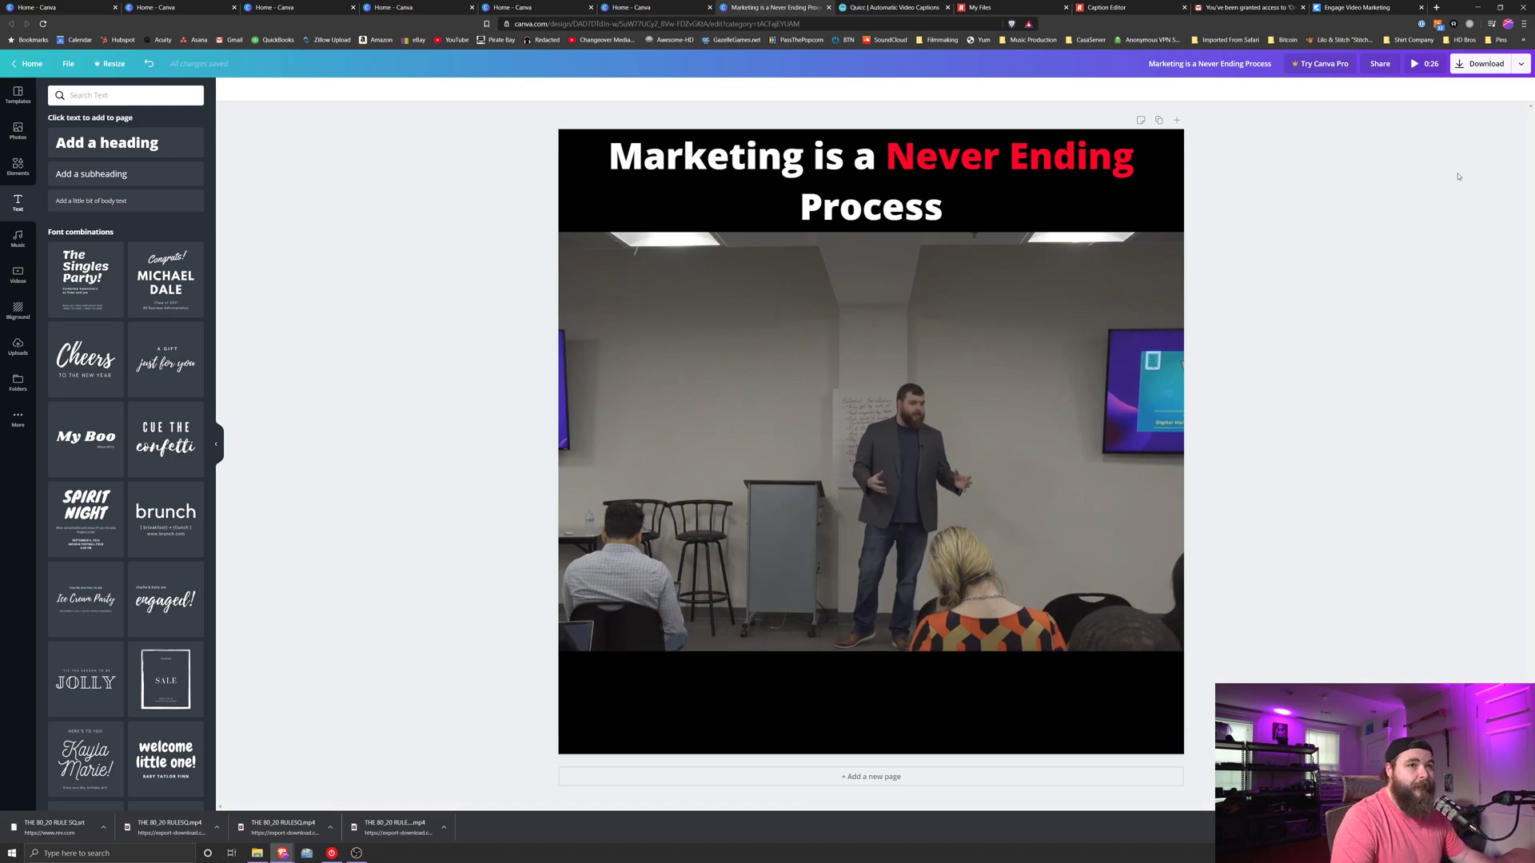
# Step: Download the design with file type Video
pyautogui.click(1480, 69)
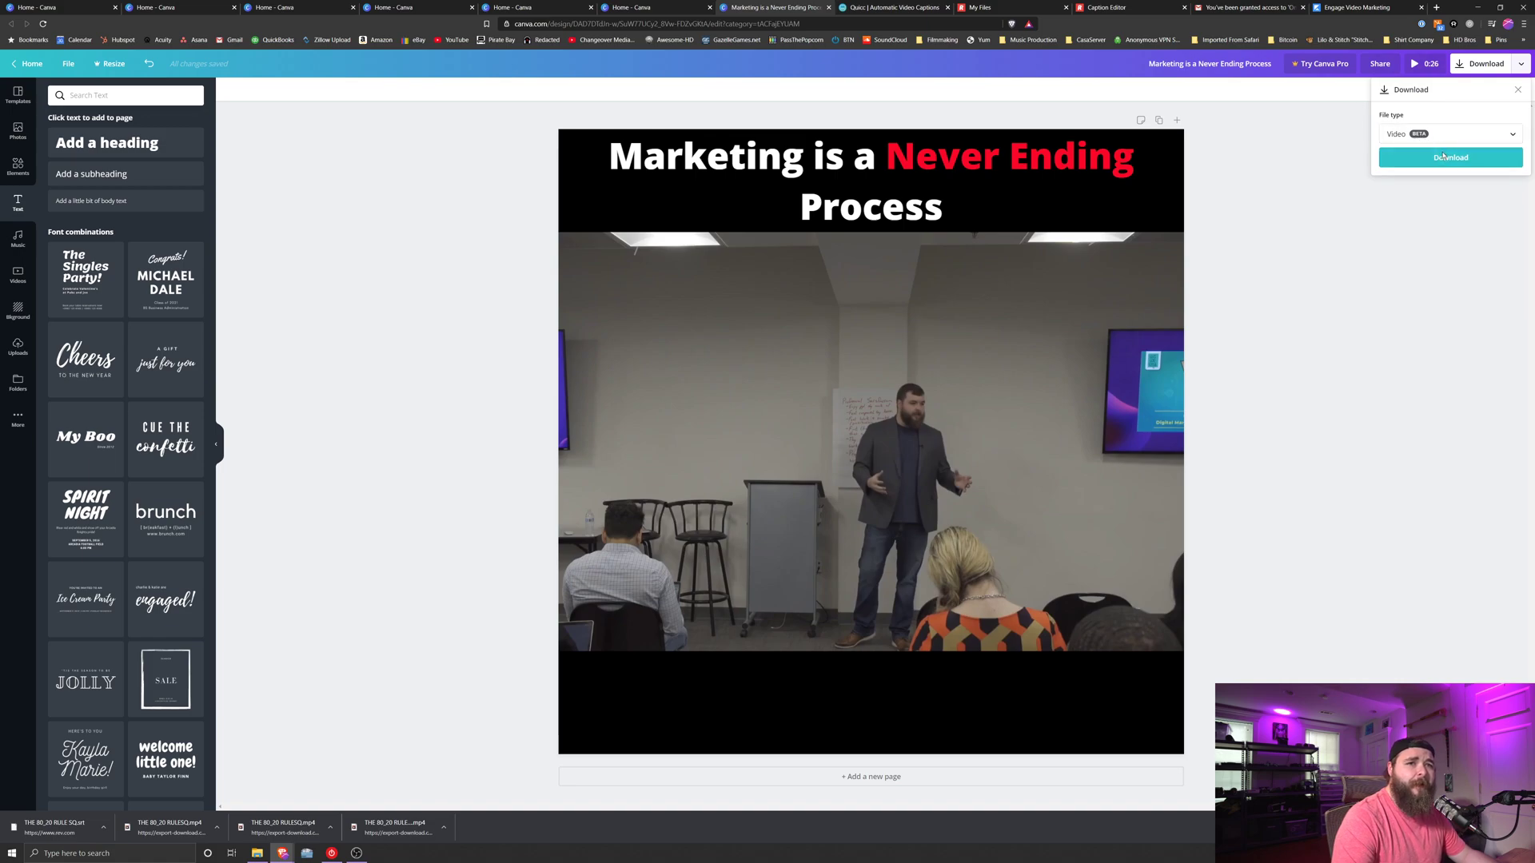
pyautogui.click(1444, 157)
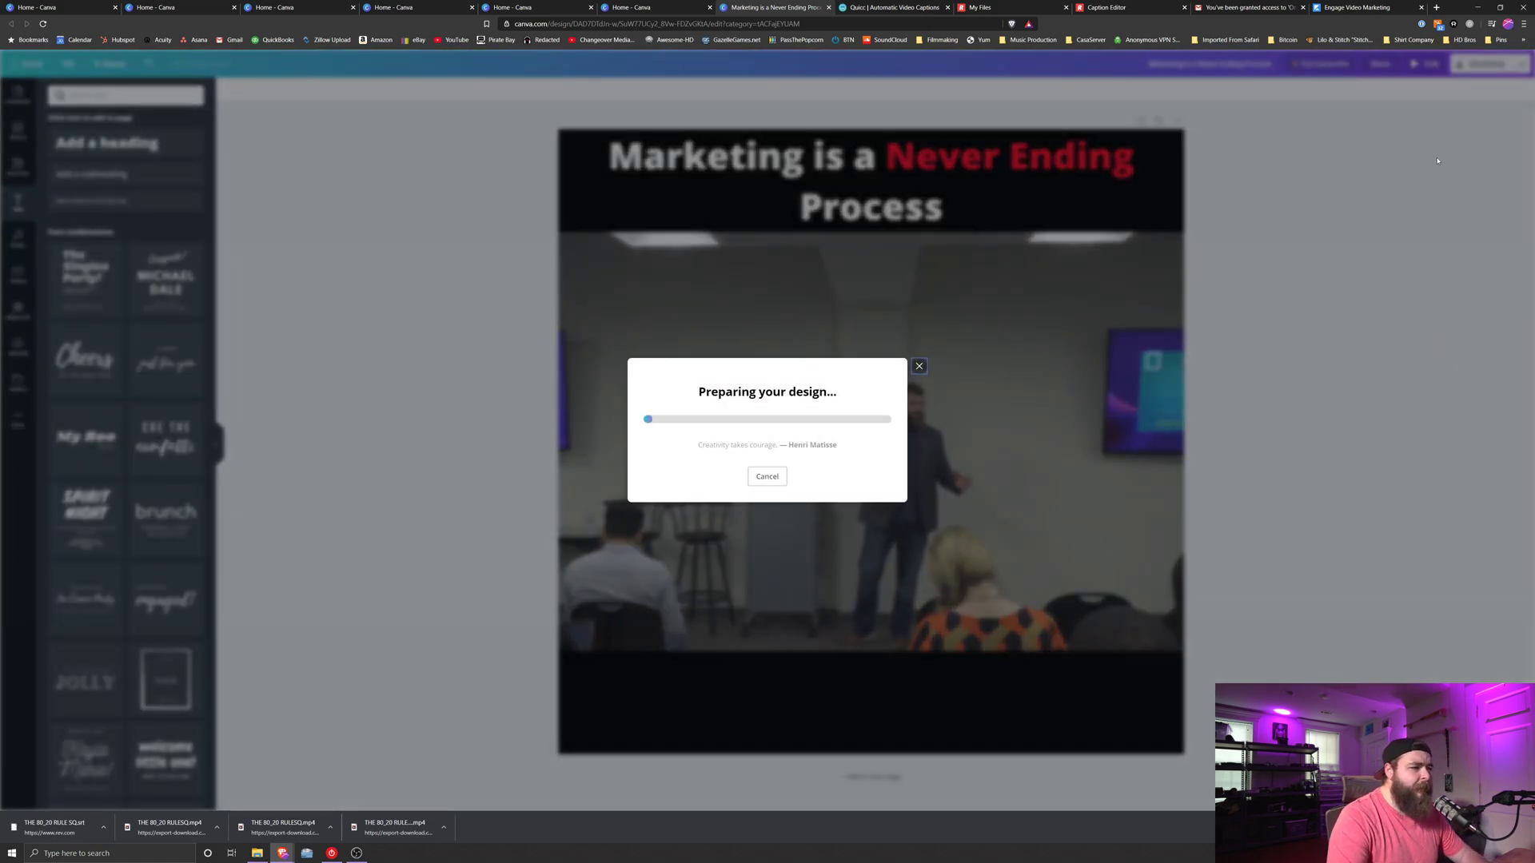